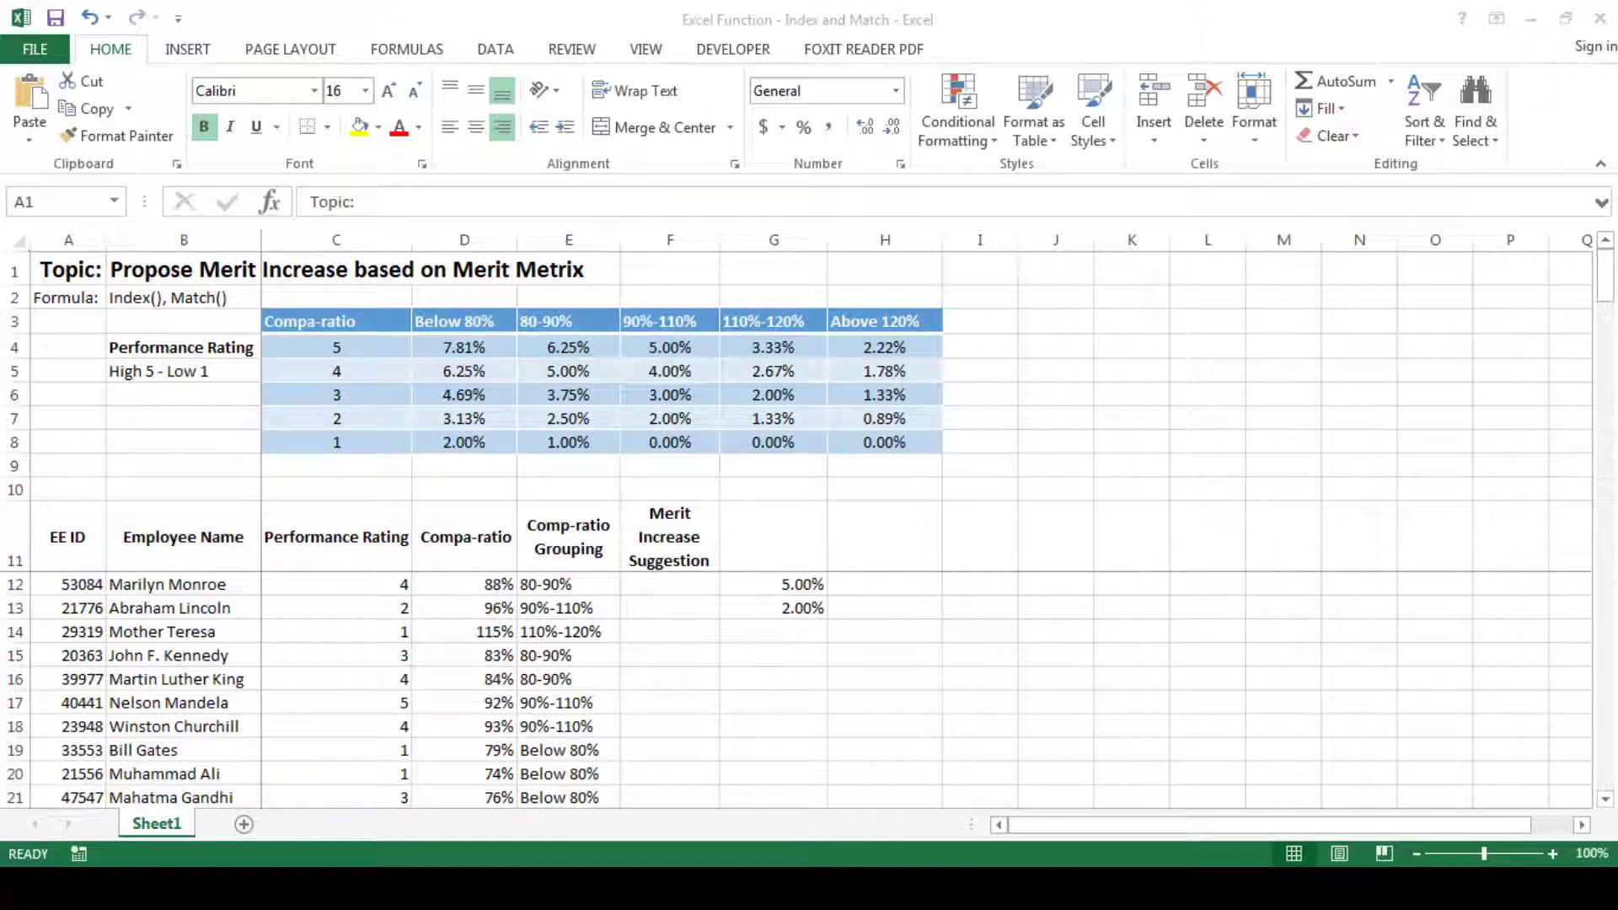
Review the merit matrix: rating labels, five compa-ratio grouping headers and the percentage grid
left_click(552, 823)
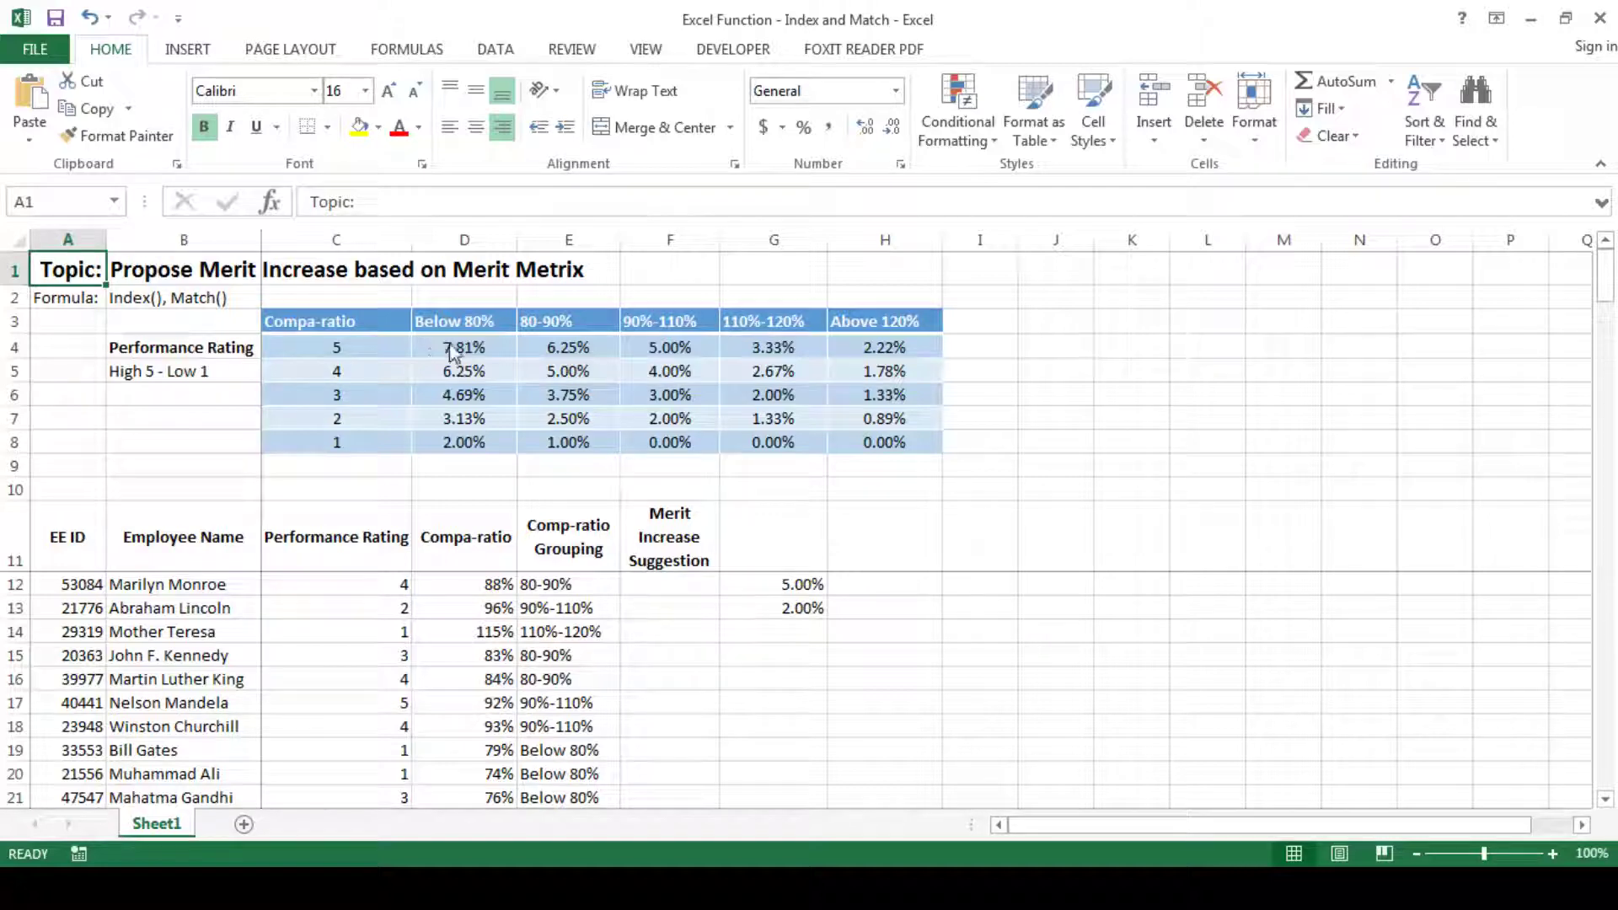
left_click(222, 345)
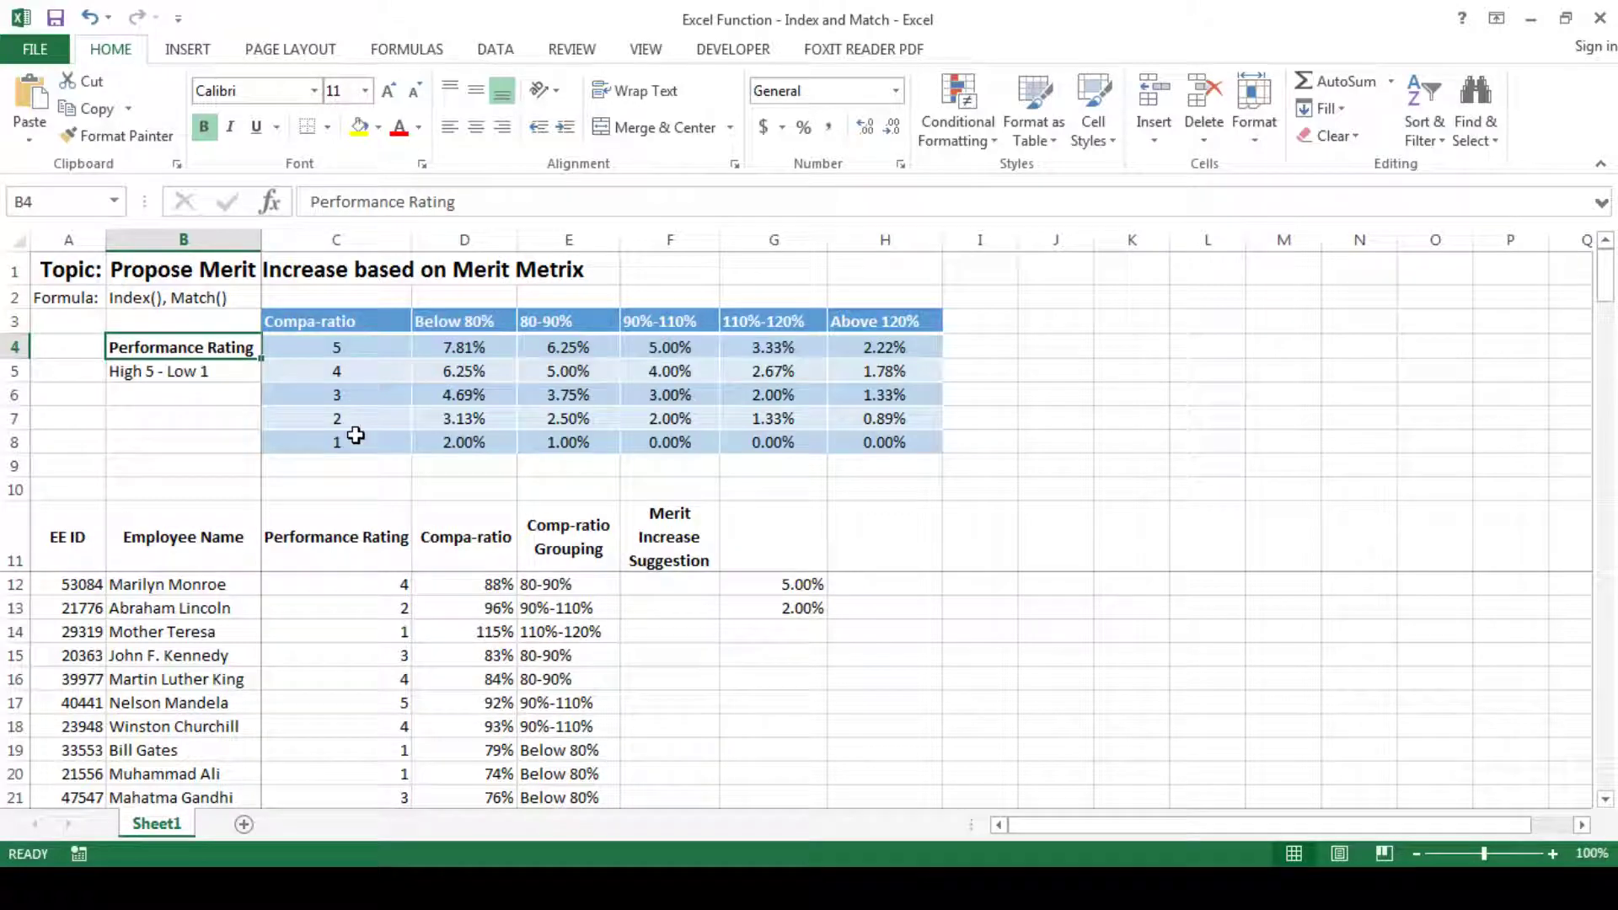
left_click(370, 330)
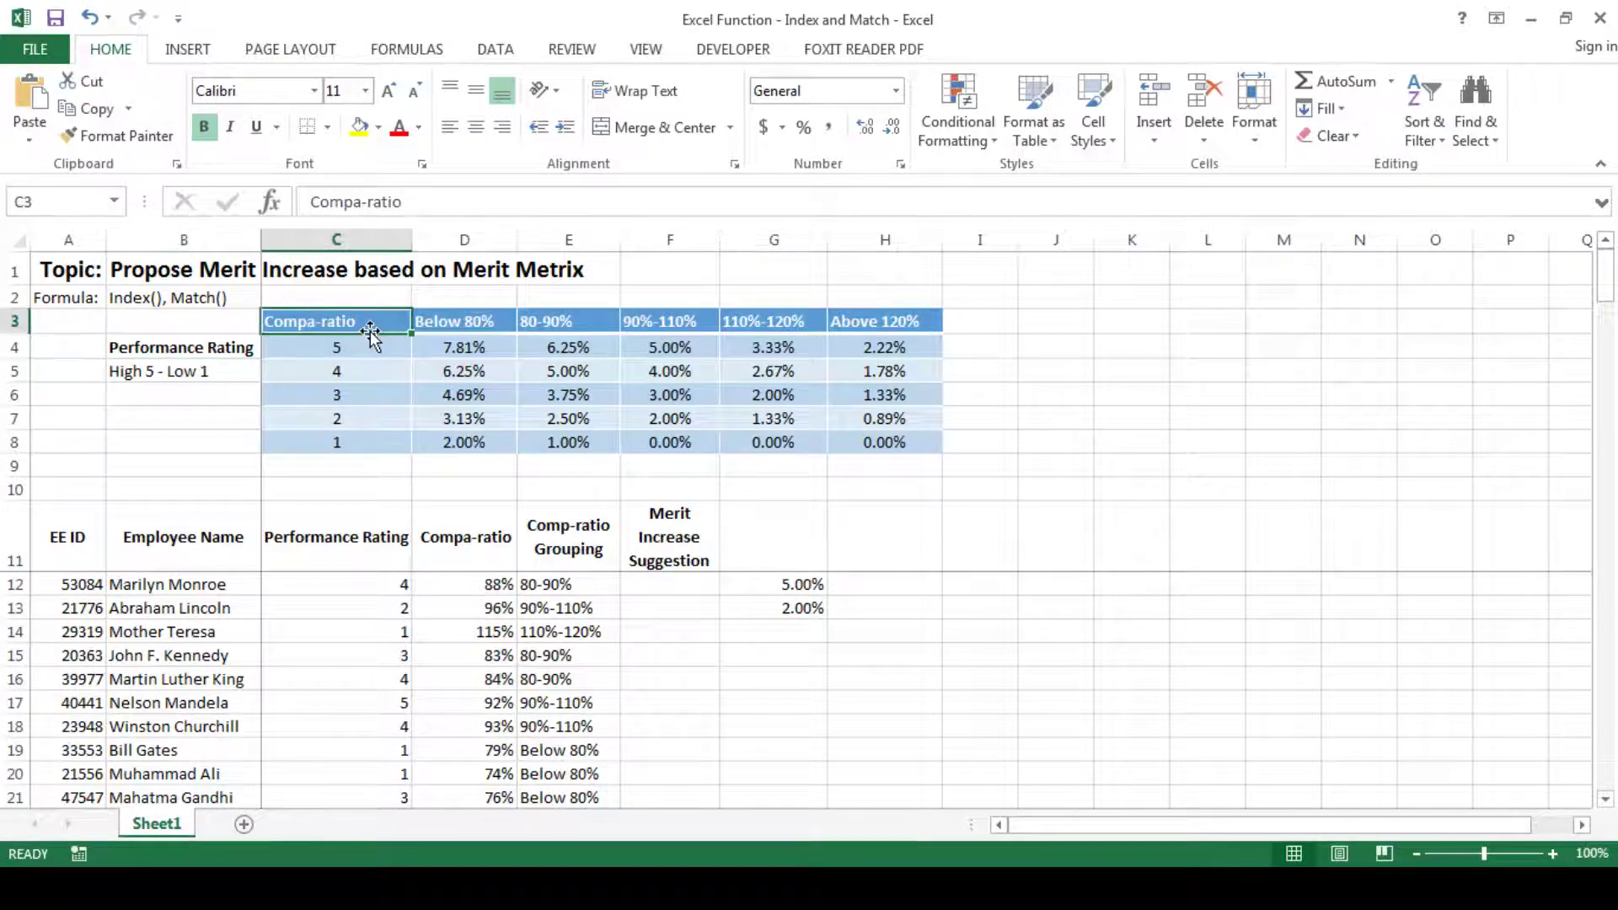
left_click_drag(493, 321, 888, 324)
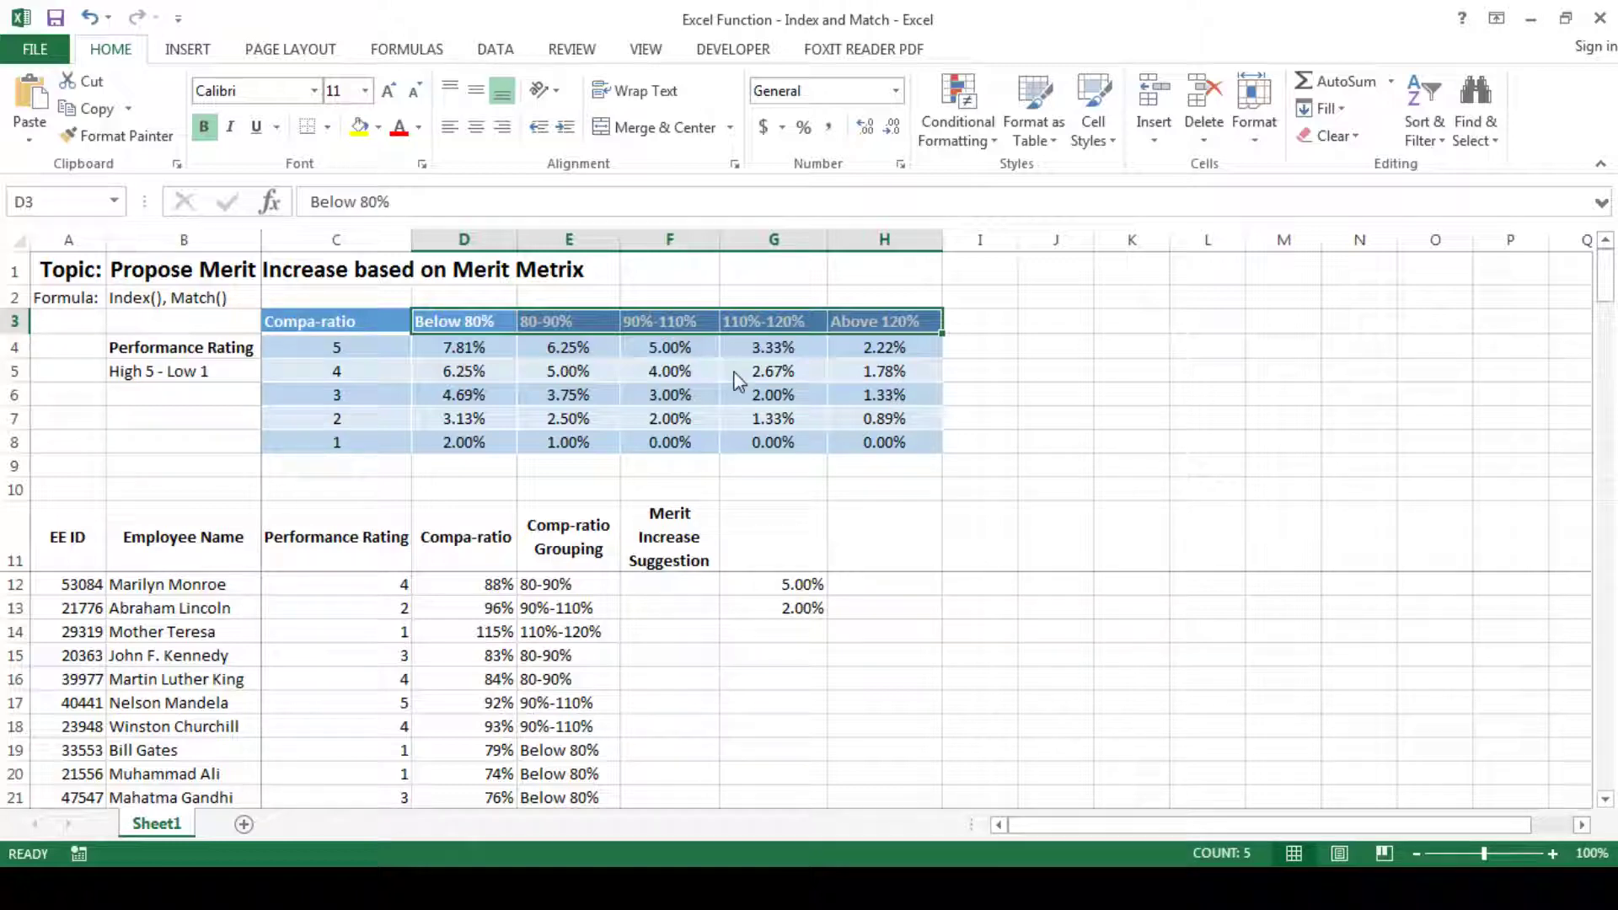
left_click_drag(504, 351, 906, 447)
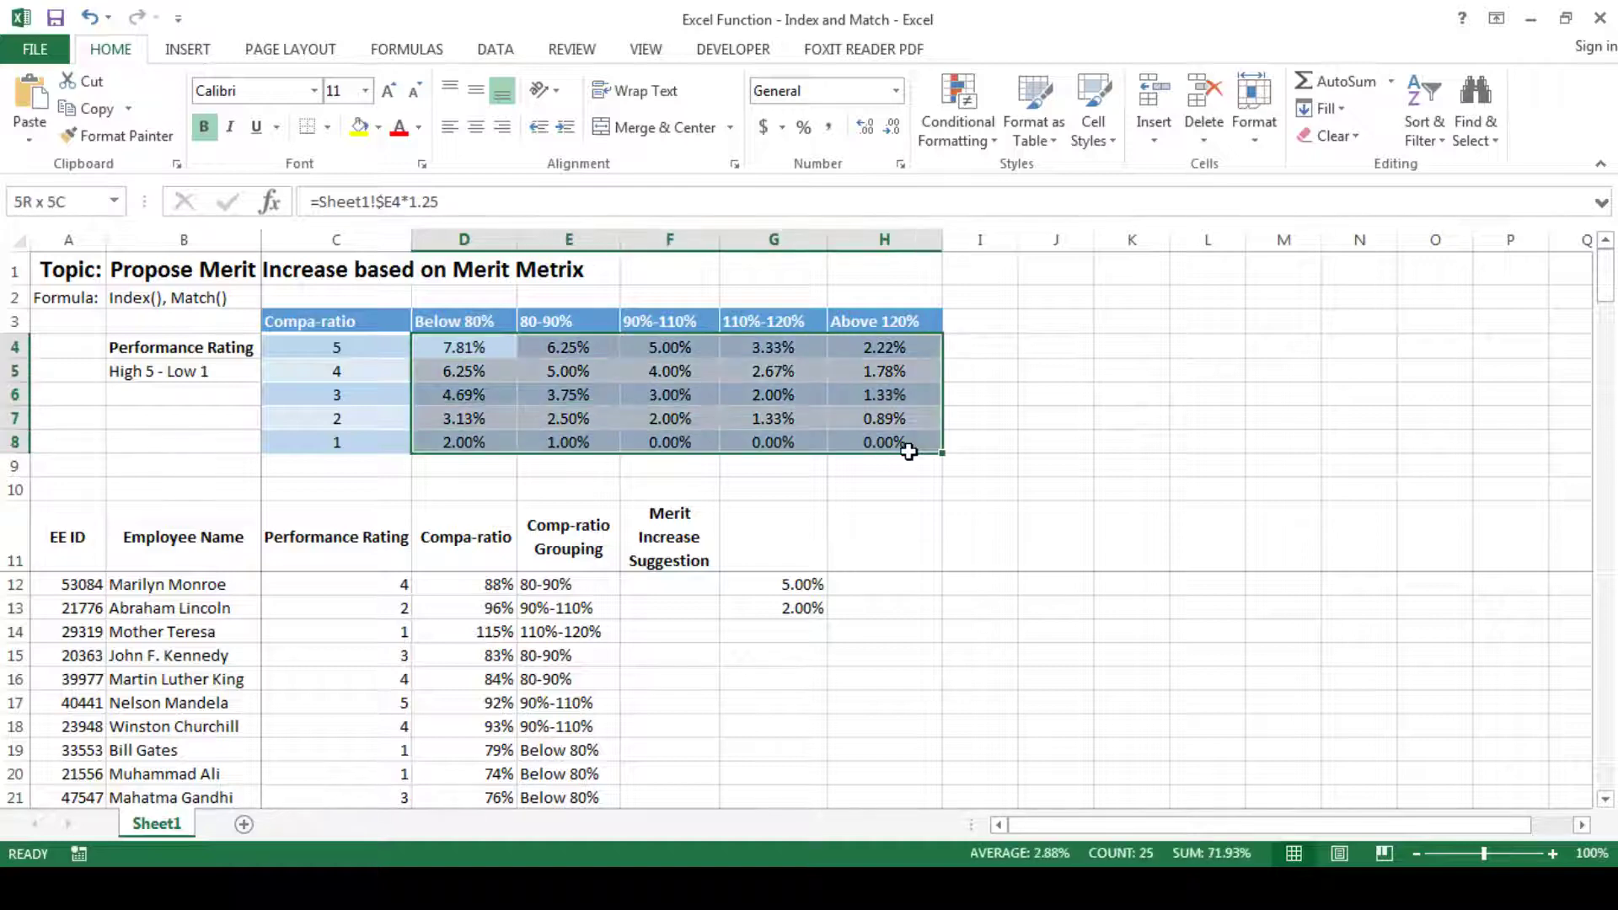
left_click(349, 349)
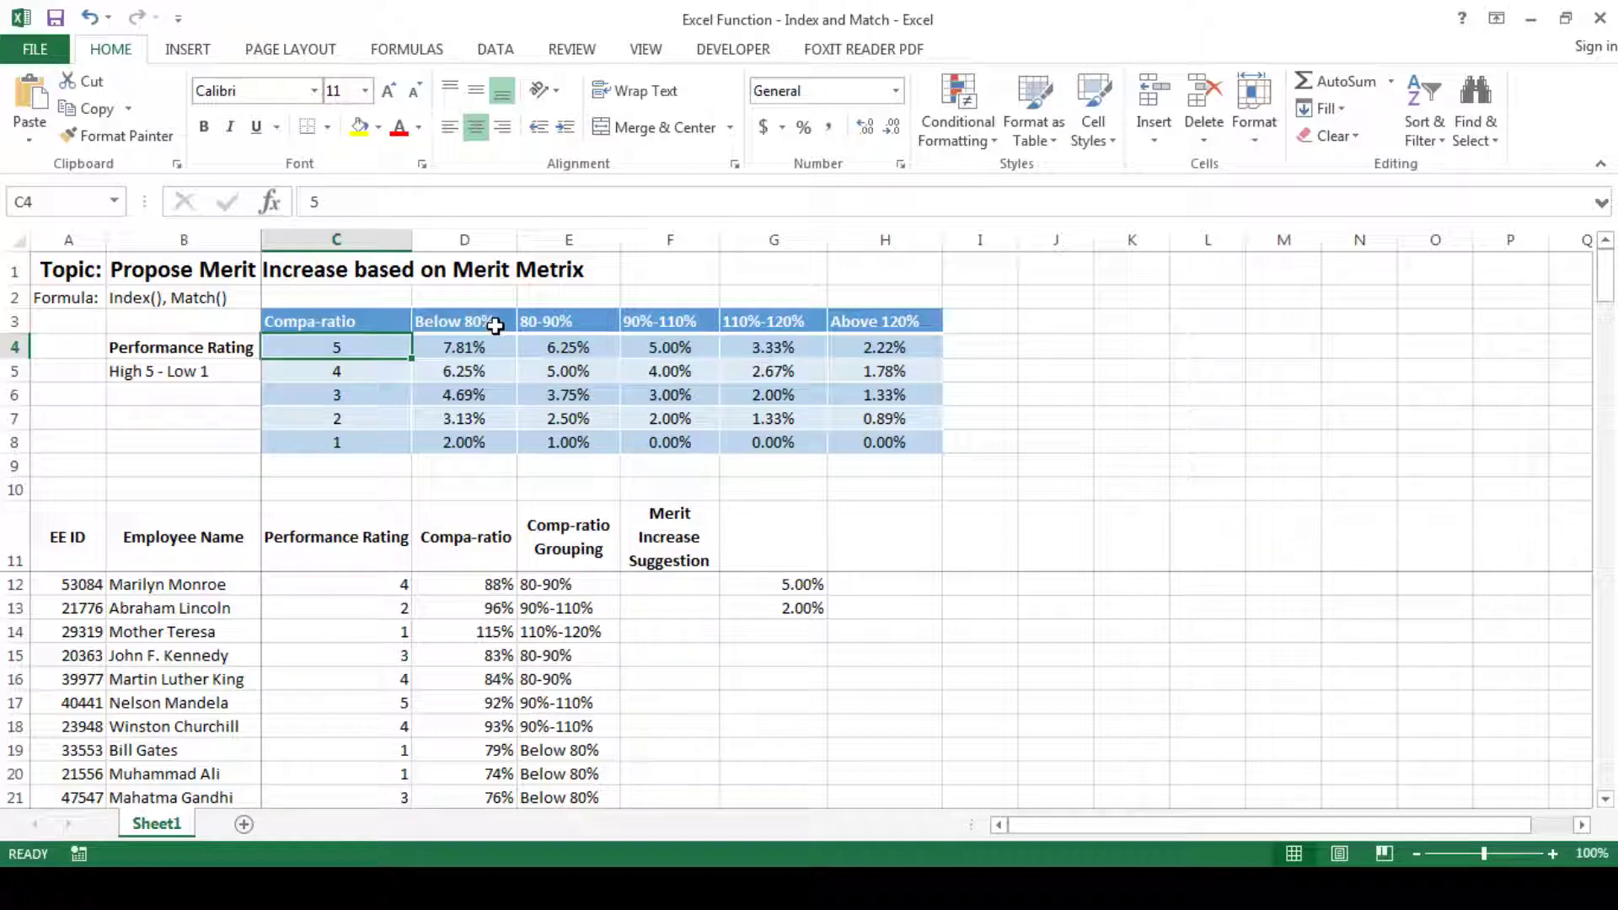
left_click(488, 329)
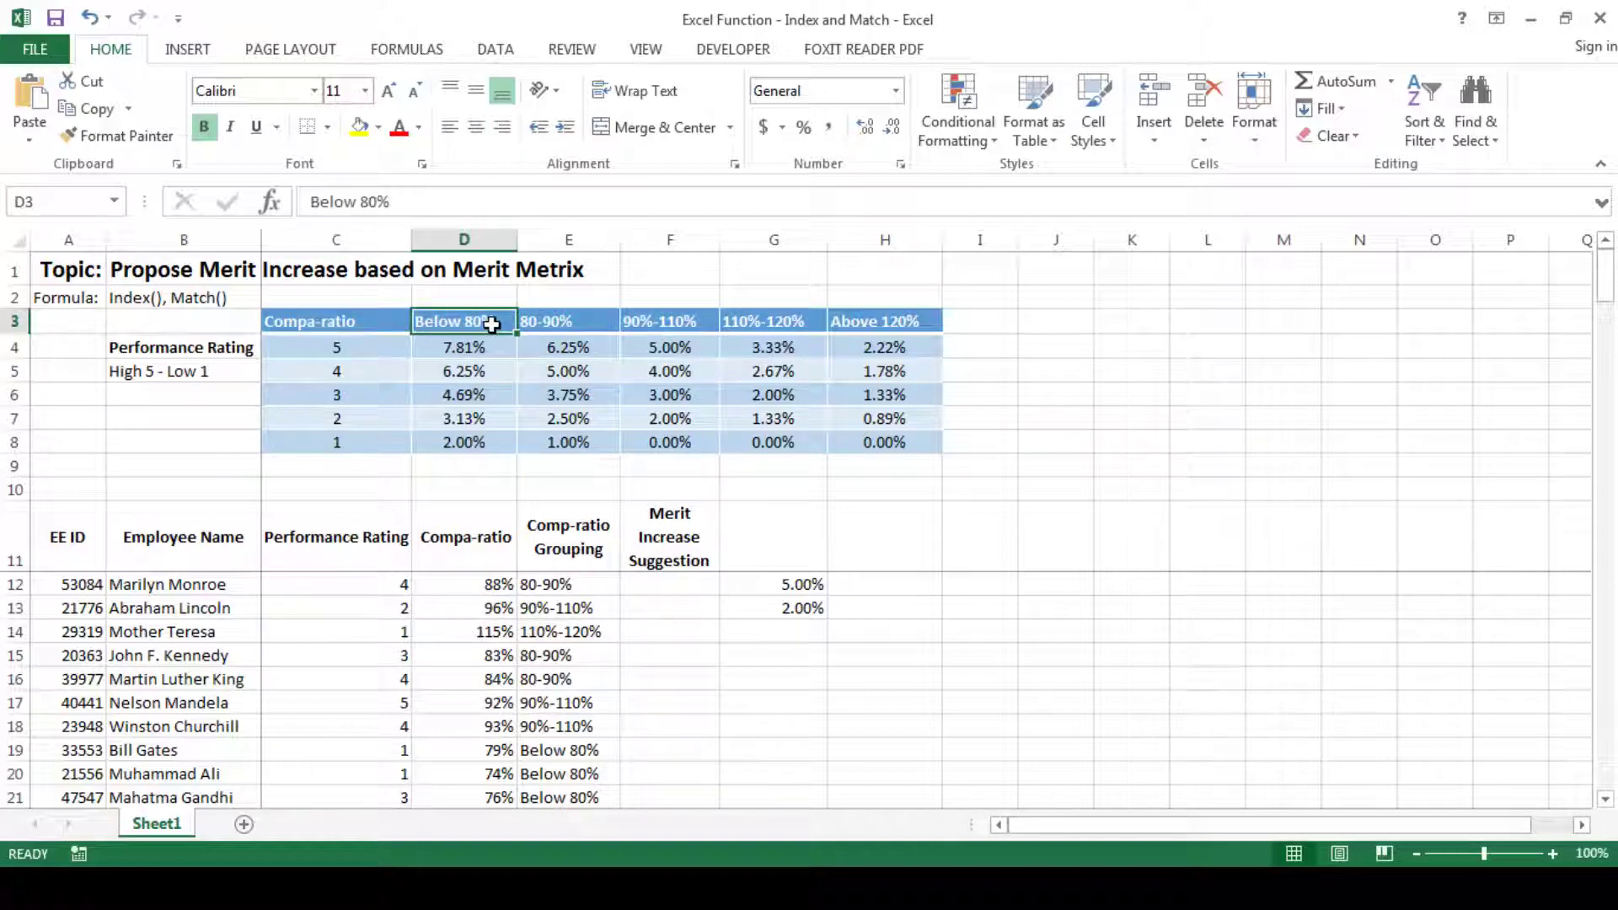
left_click(492, 347)
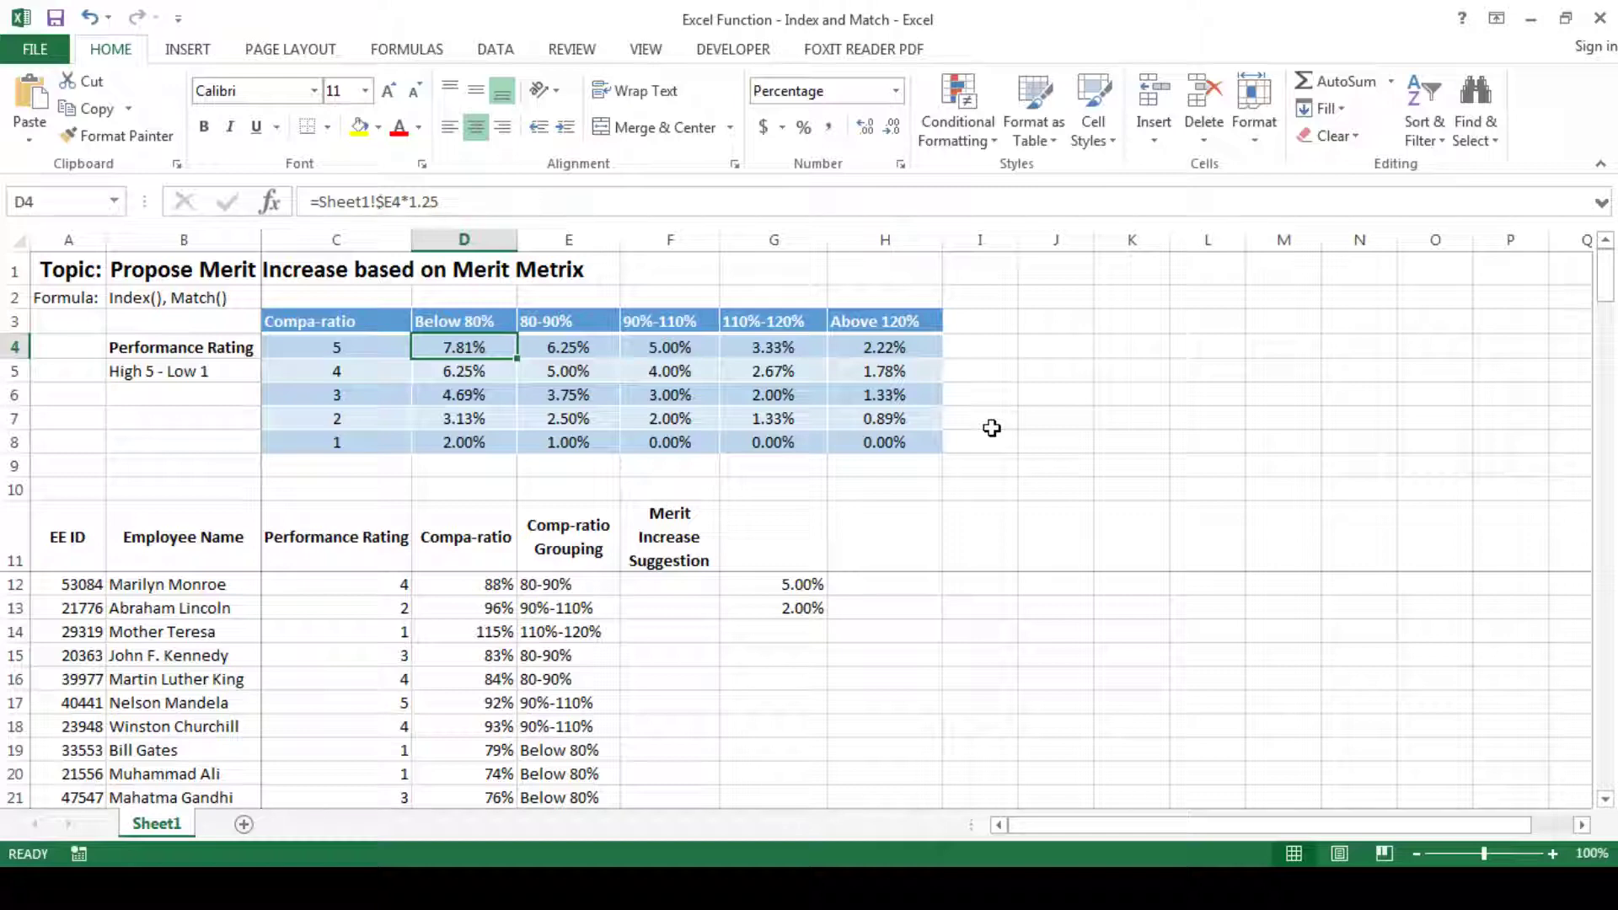
left_click_drag(505, 352, 879, 447)
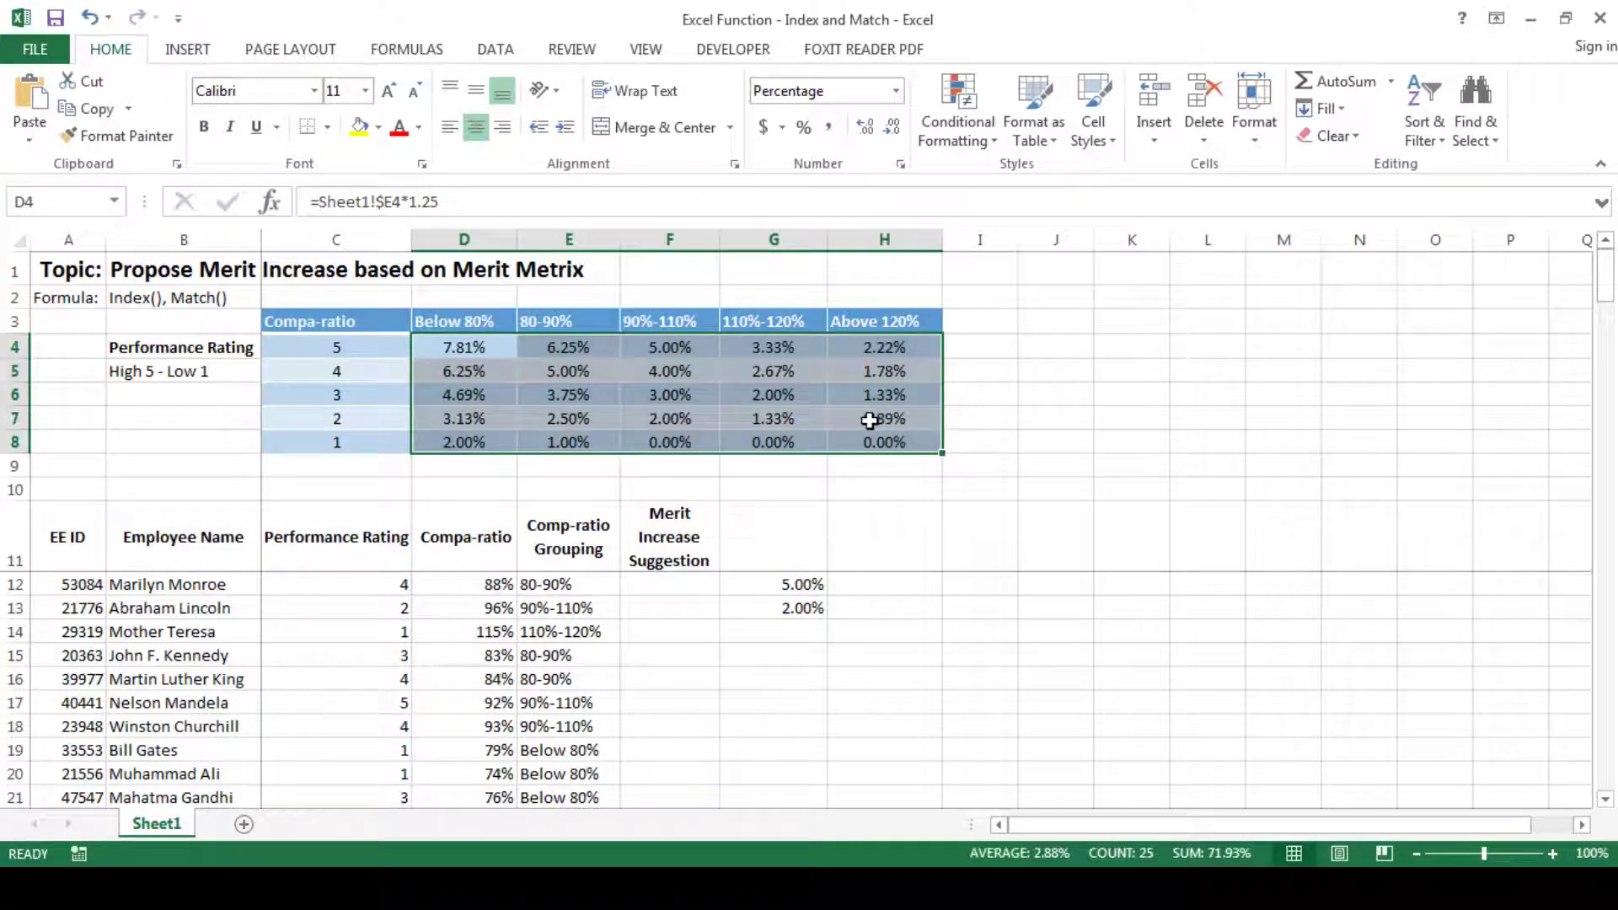
Walk through the employee table headings and the first employee's rating, compa-ratio and grouping
left_click(429, 535)
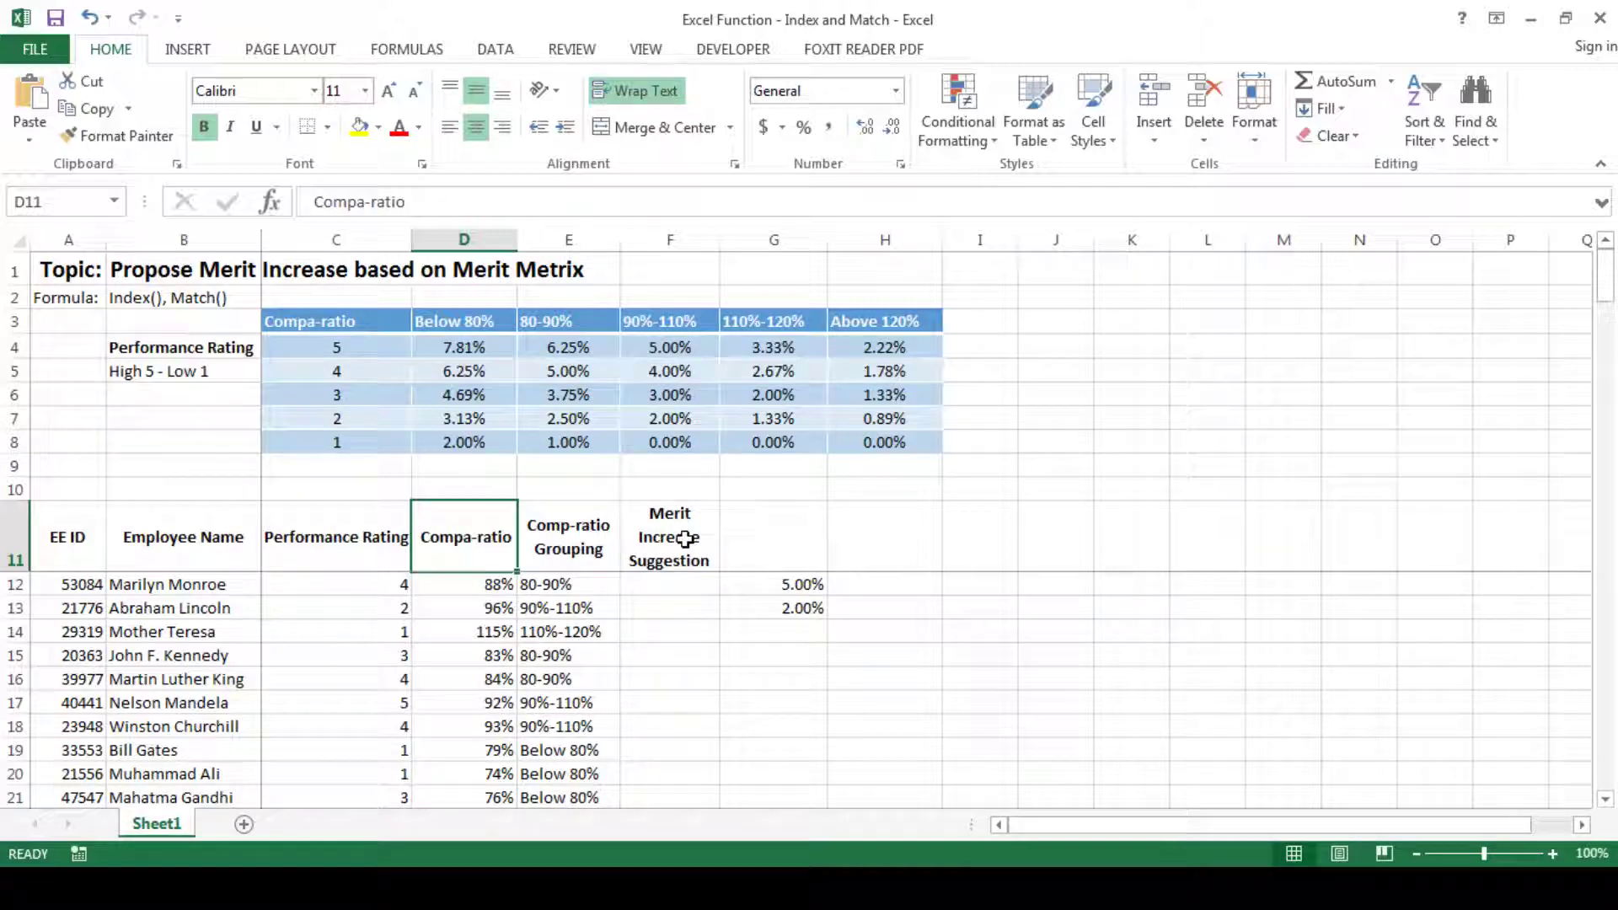
key("Left")
key("Left")
key("Down")
key("Up")
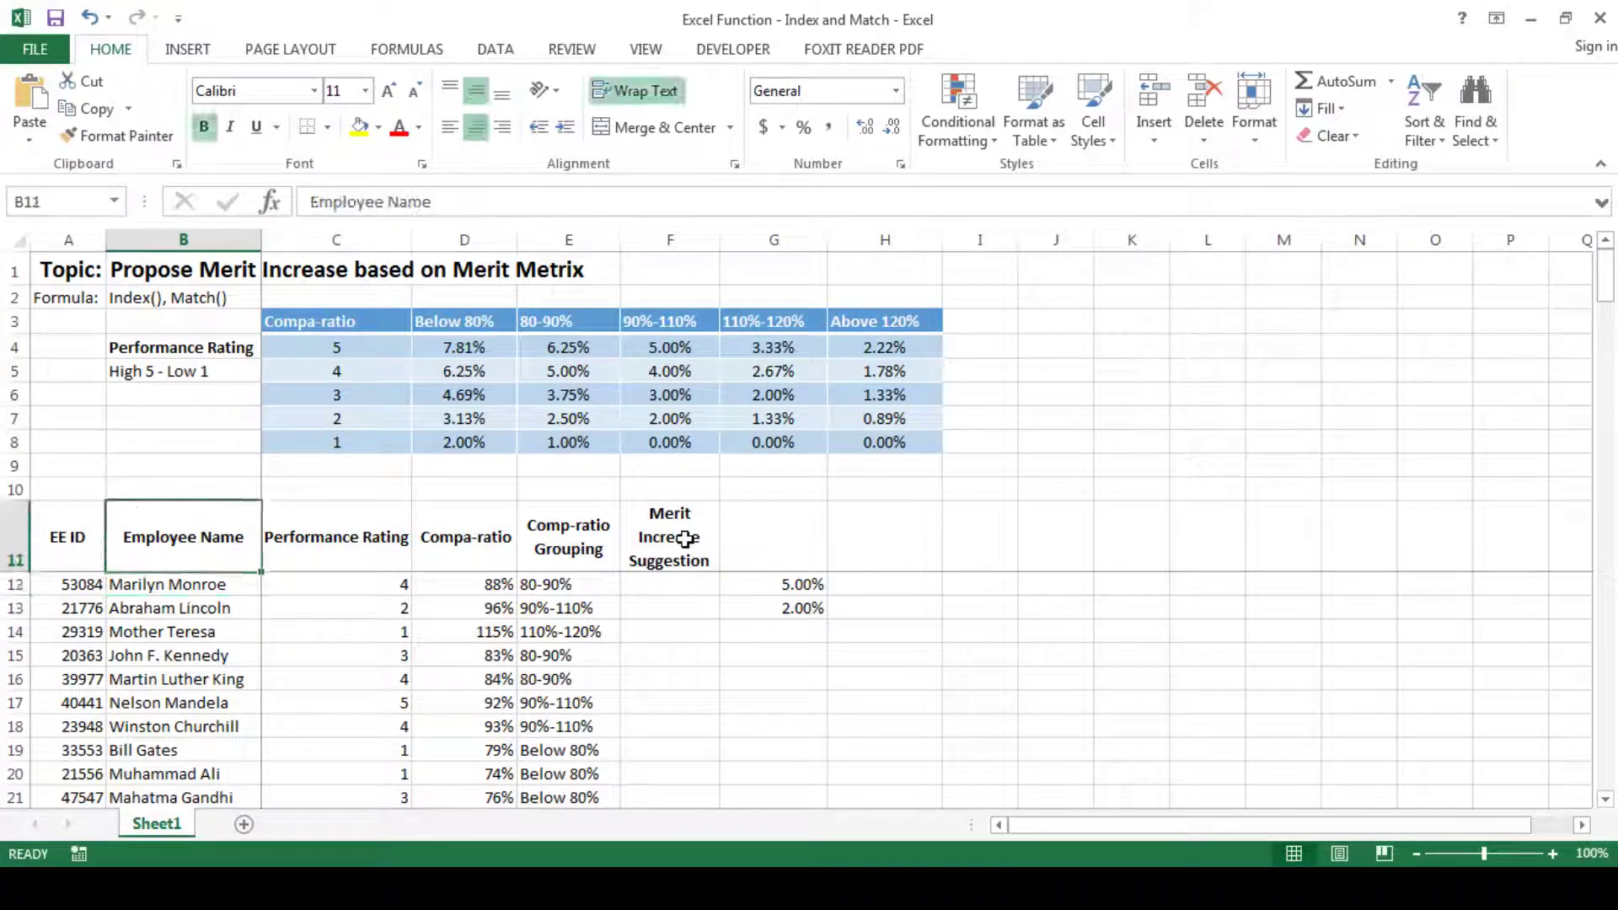
key("Right")
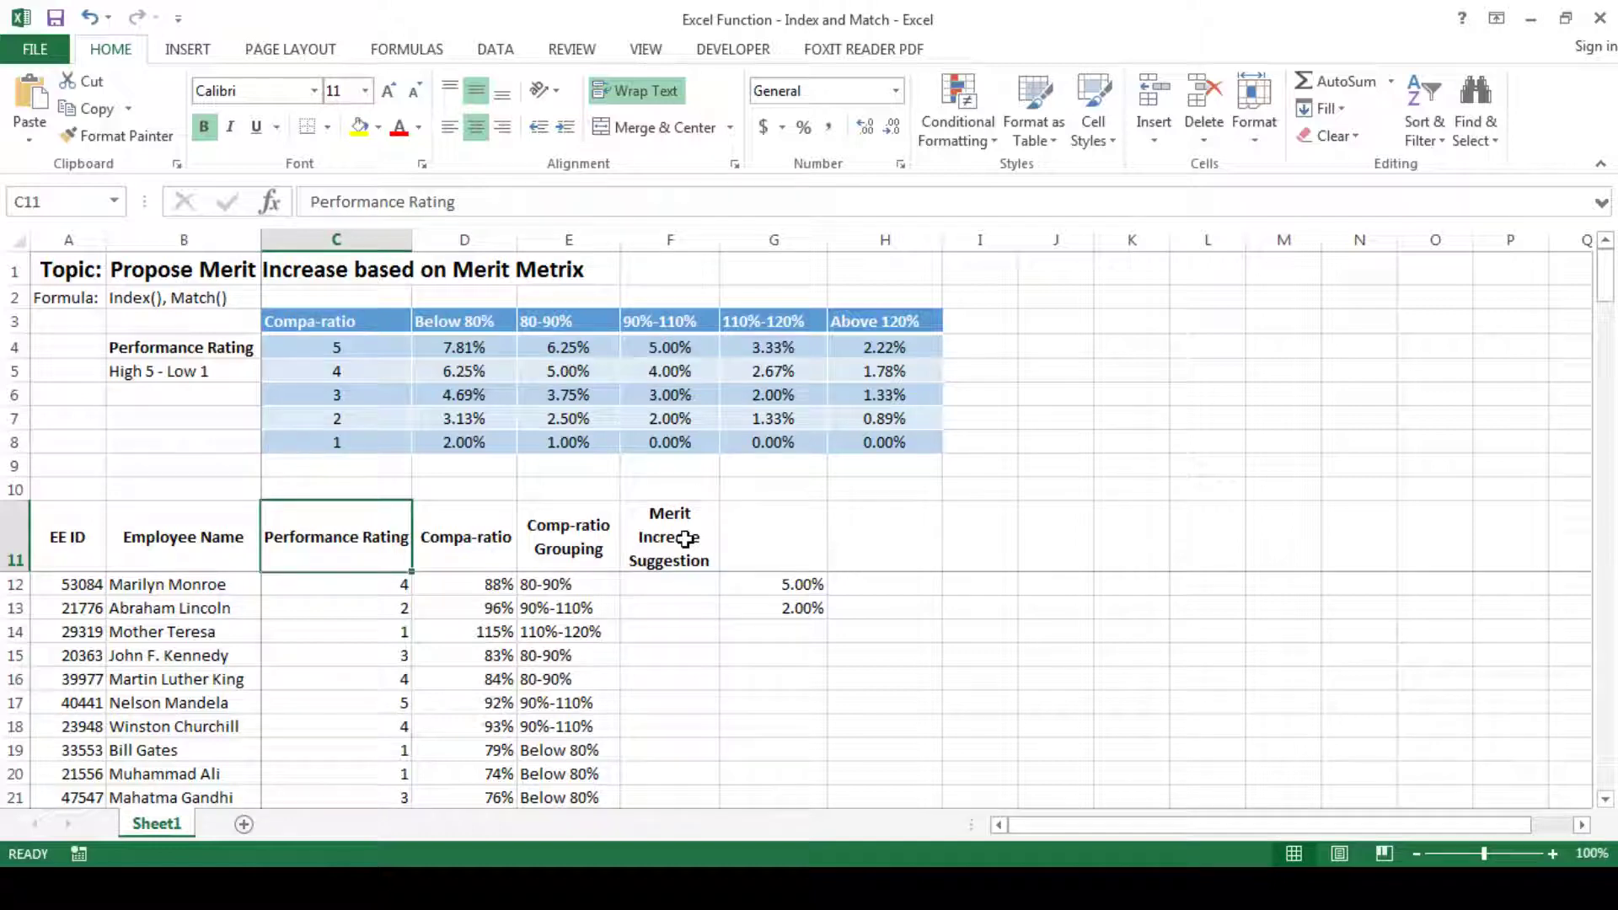
key("Down")
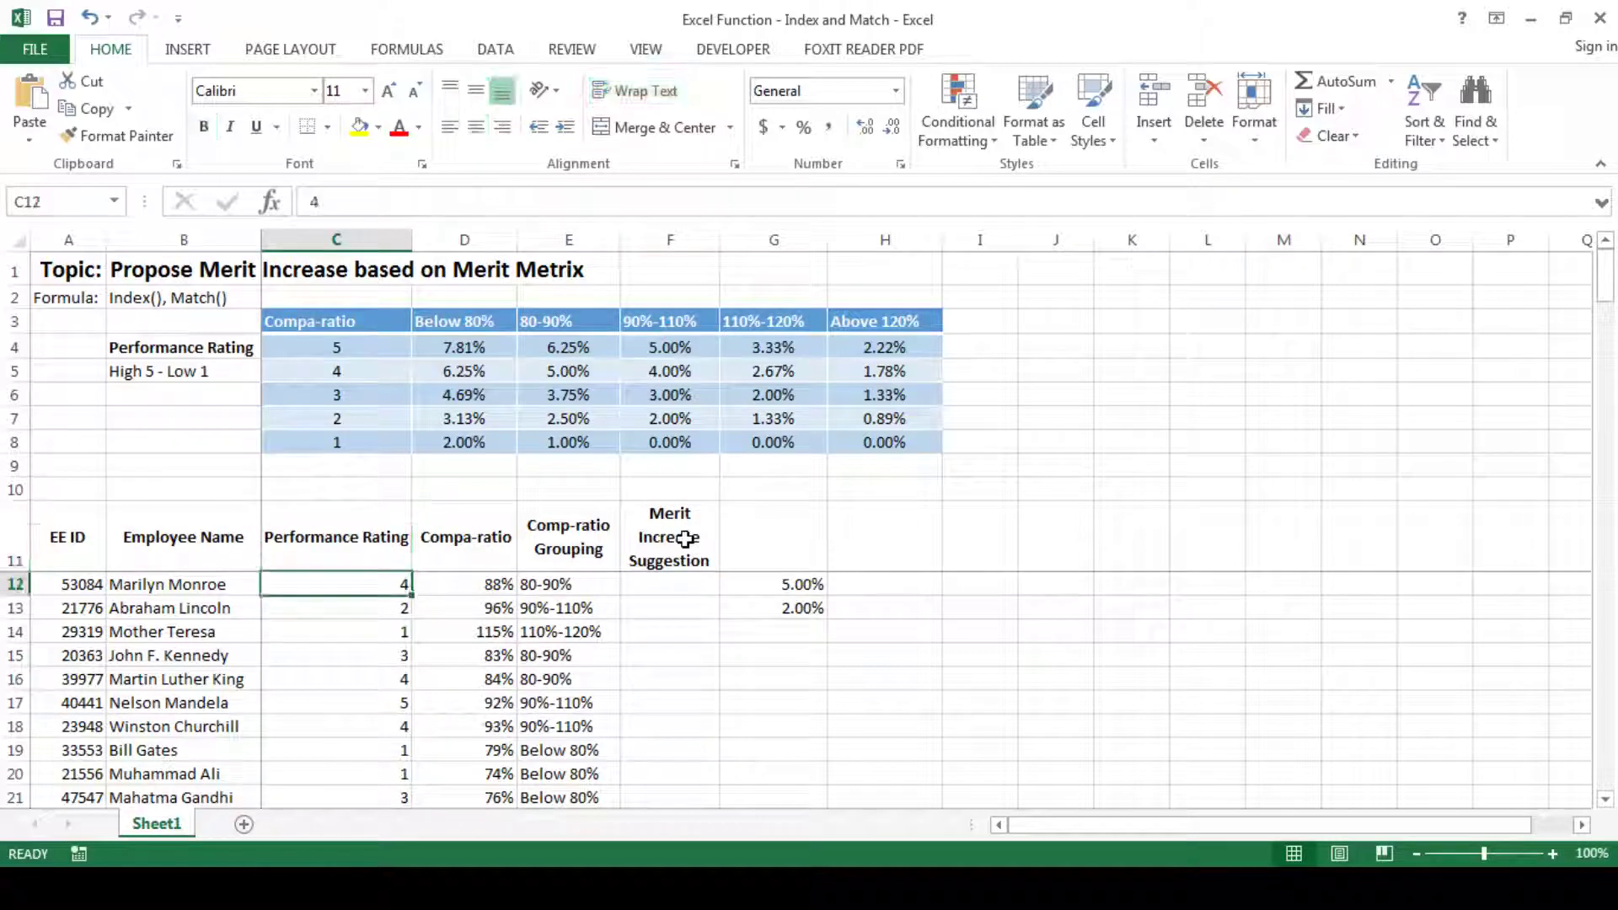
key("Right")
key("Right")
key("Up")
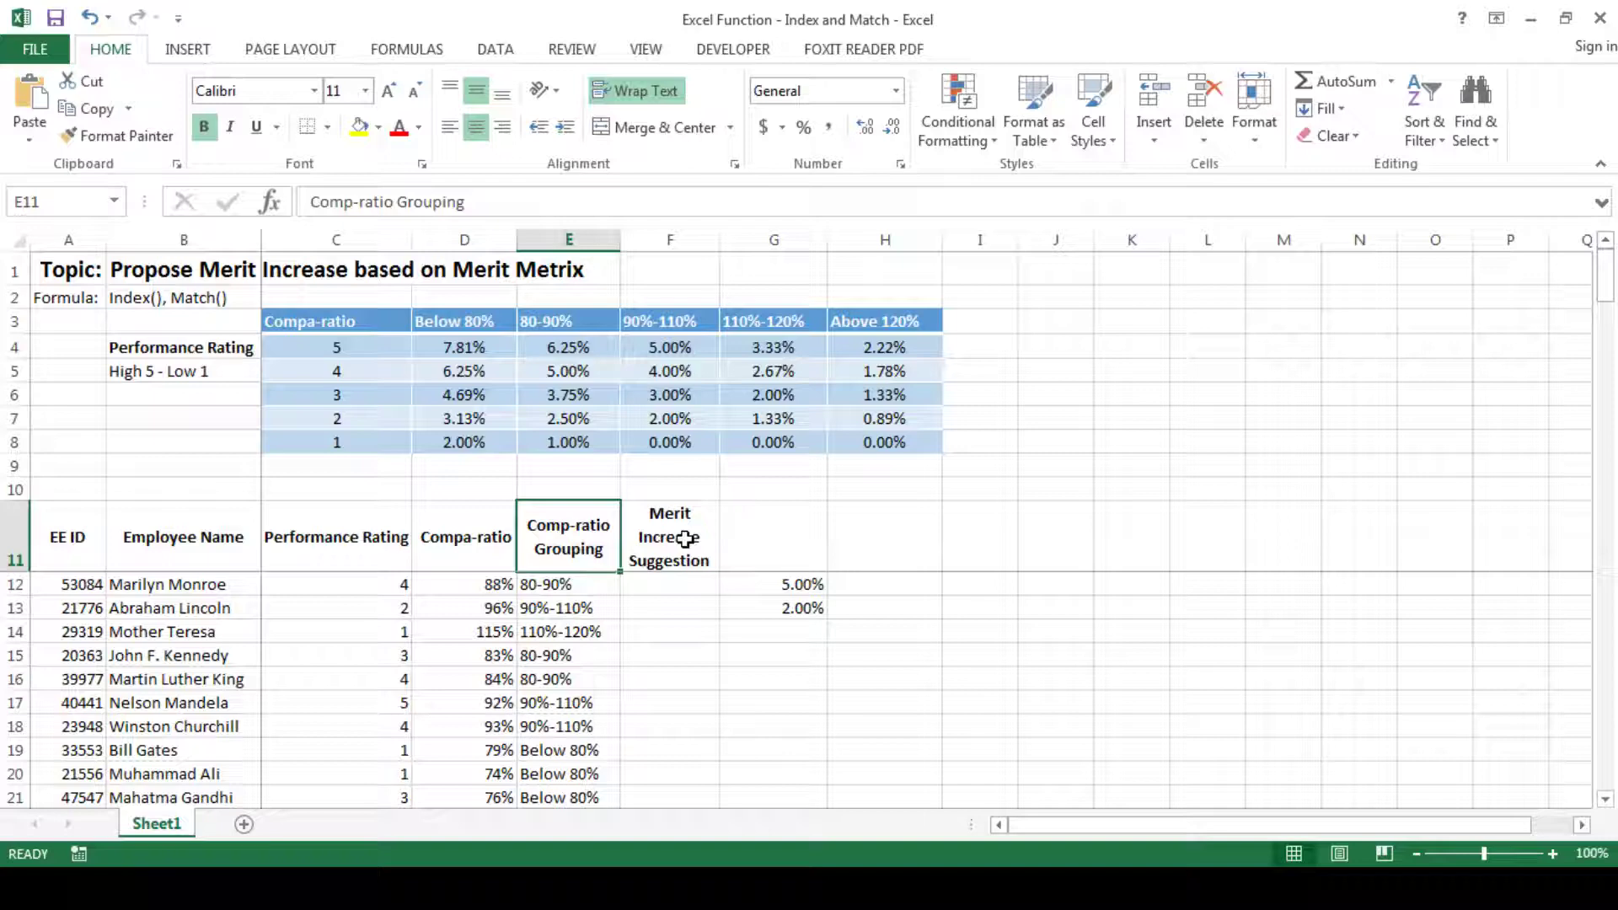
key("Down")
key("Right")
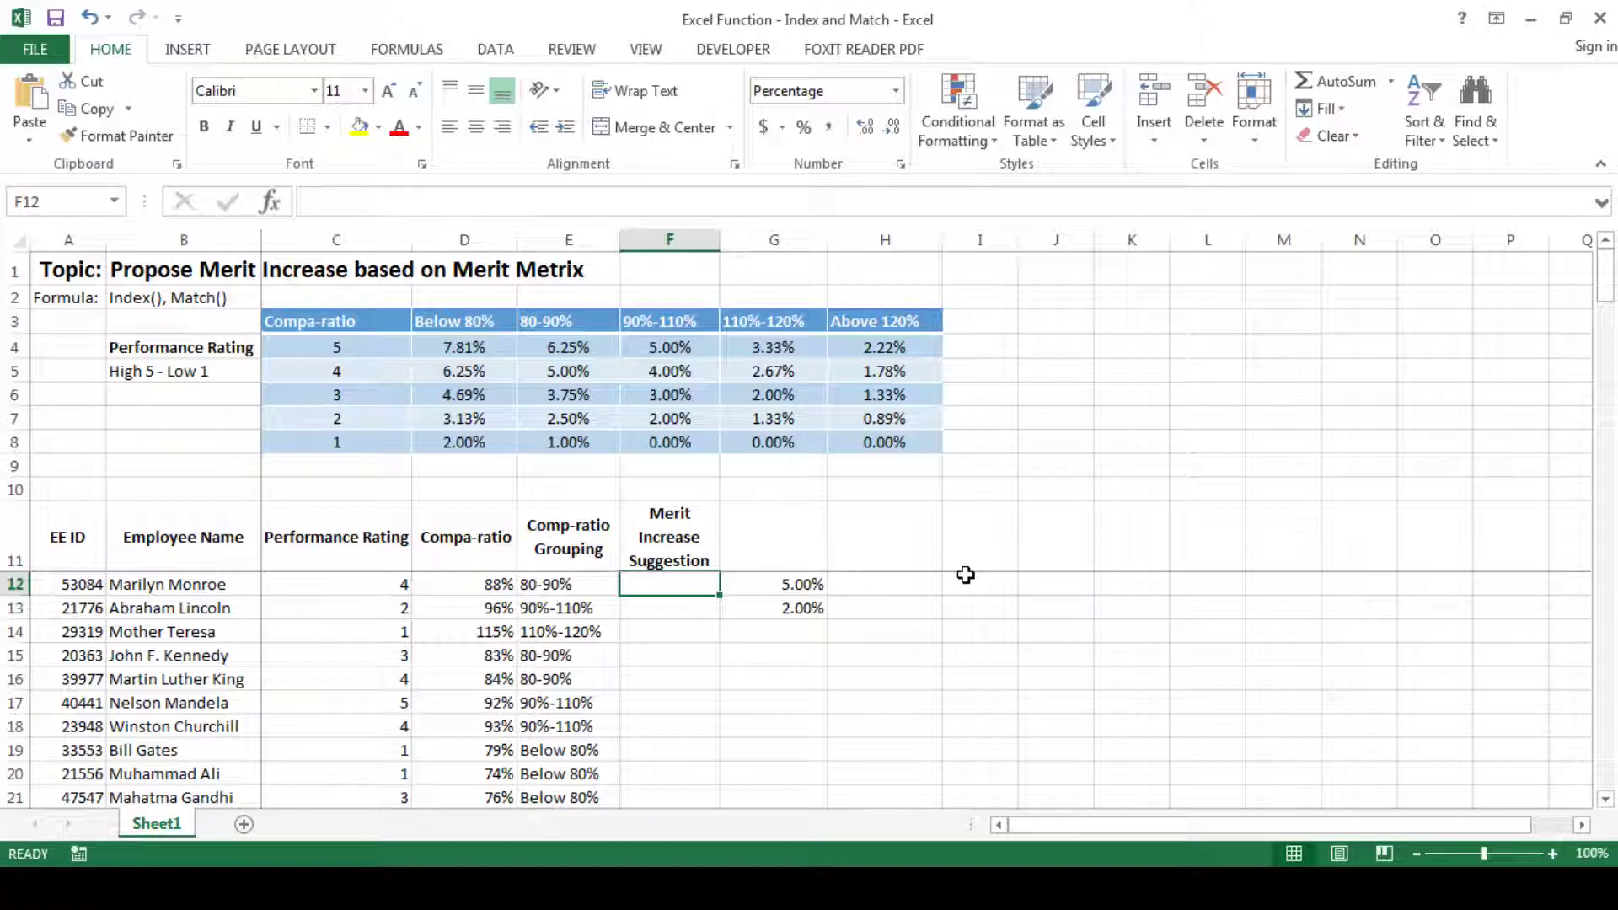
key("Right")
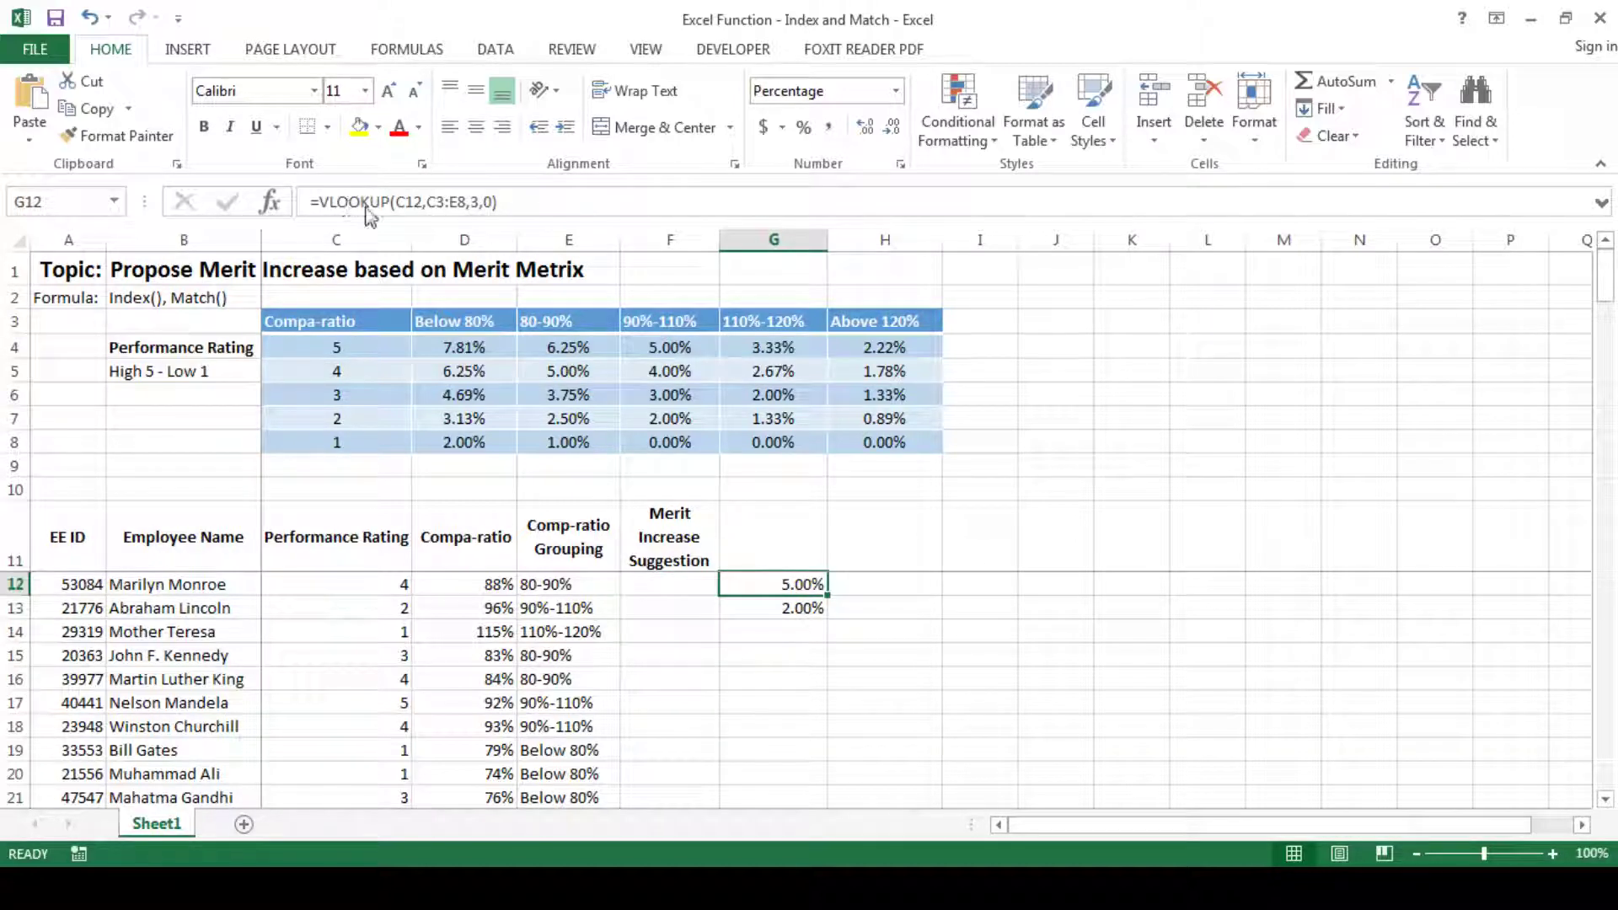
Inspect the sample VLOOKUP formulas returning 5.00% and 2.00%, comparing with the rating 4 row
double_click(792, 587)
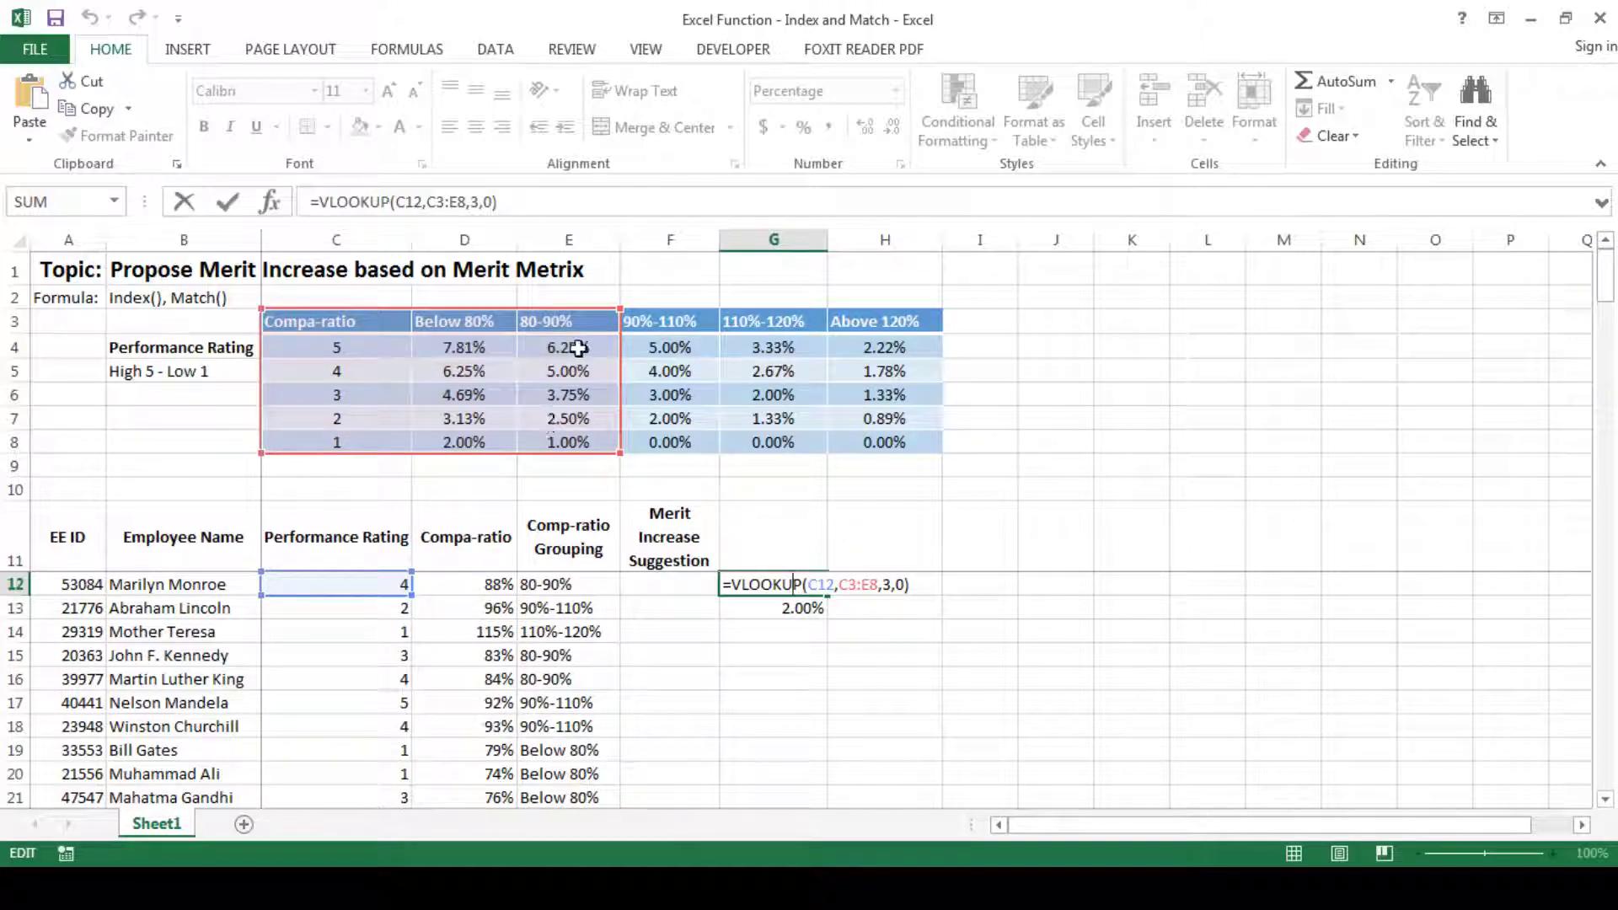
key("Return")
key("Up")
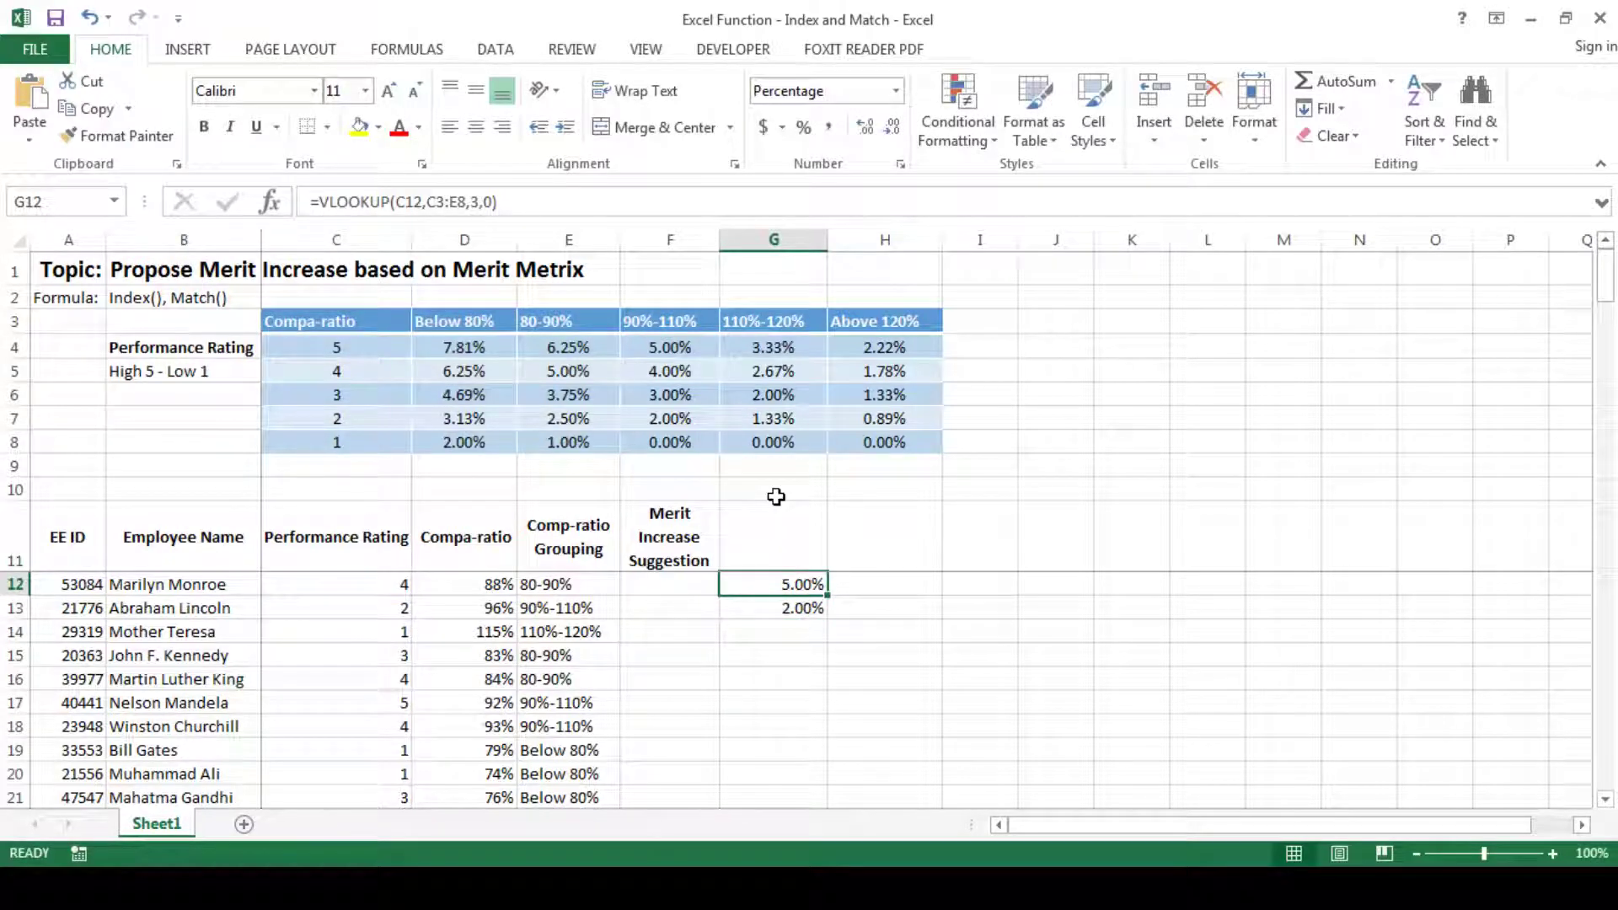
key("Down")
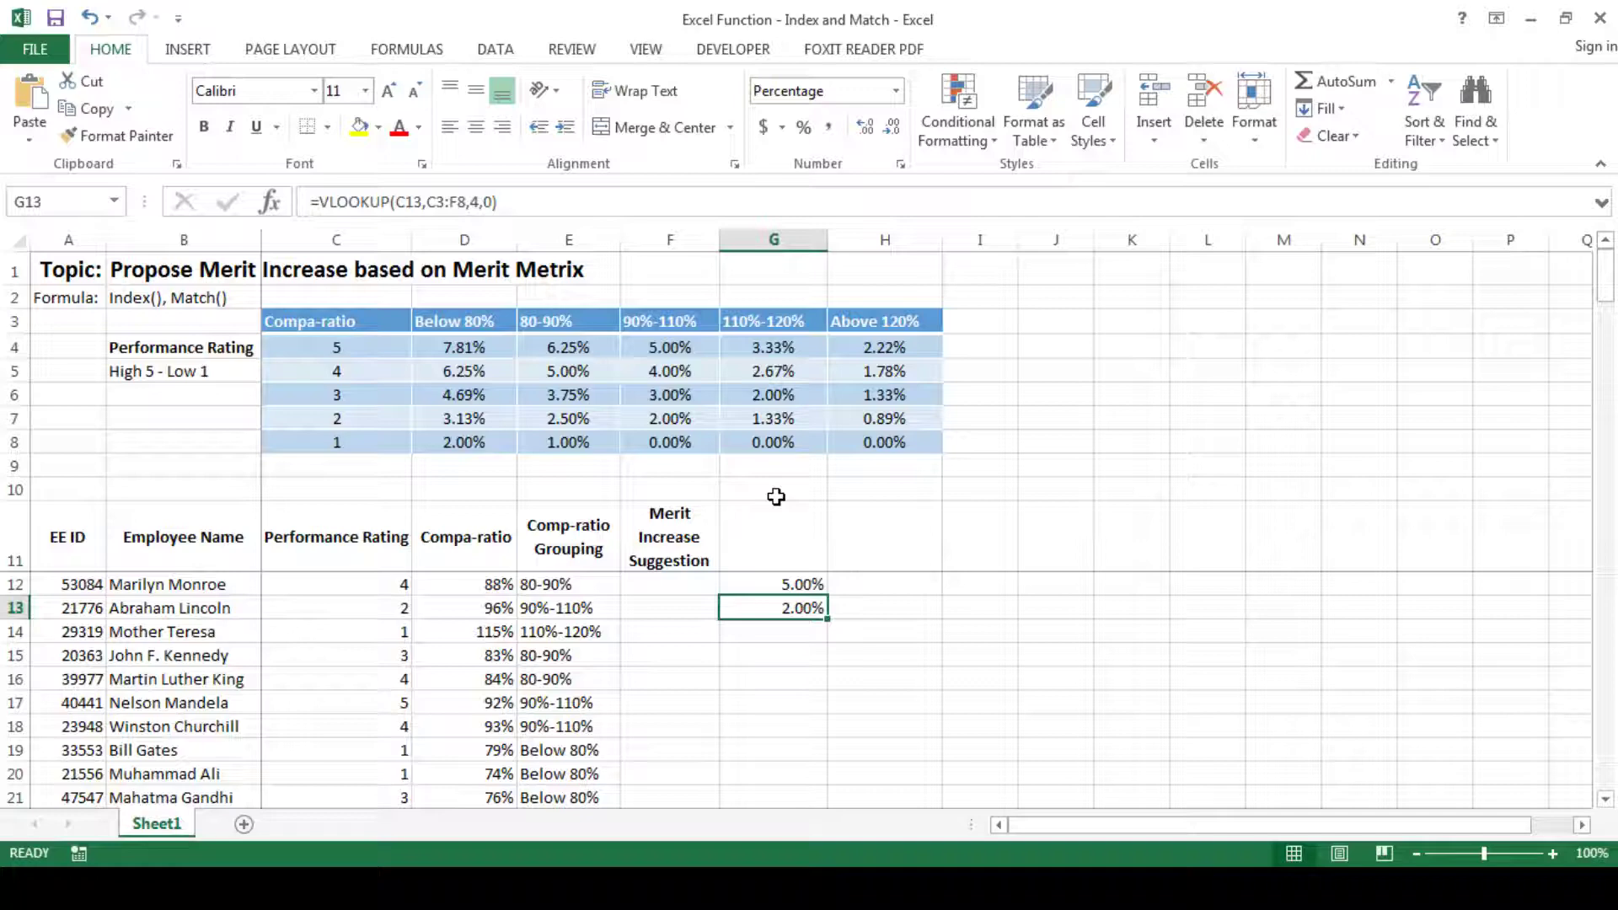
double_click(805, 608)
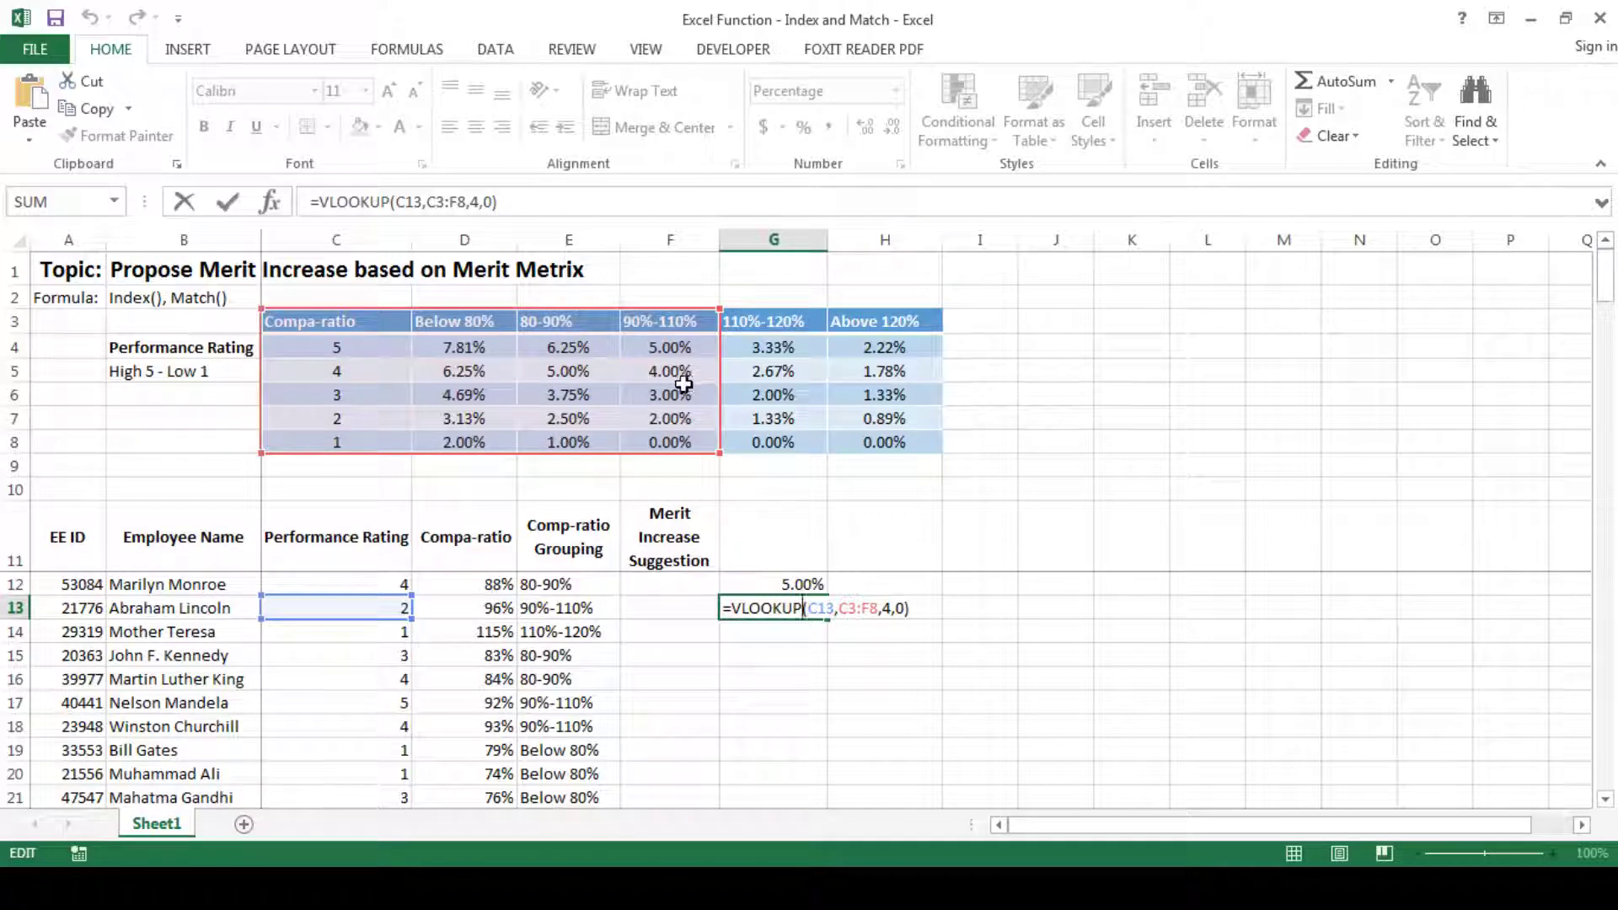
key("Return")
key("Up")
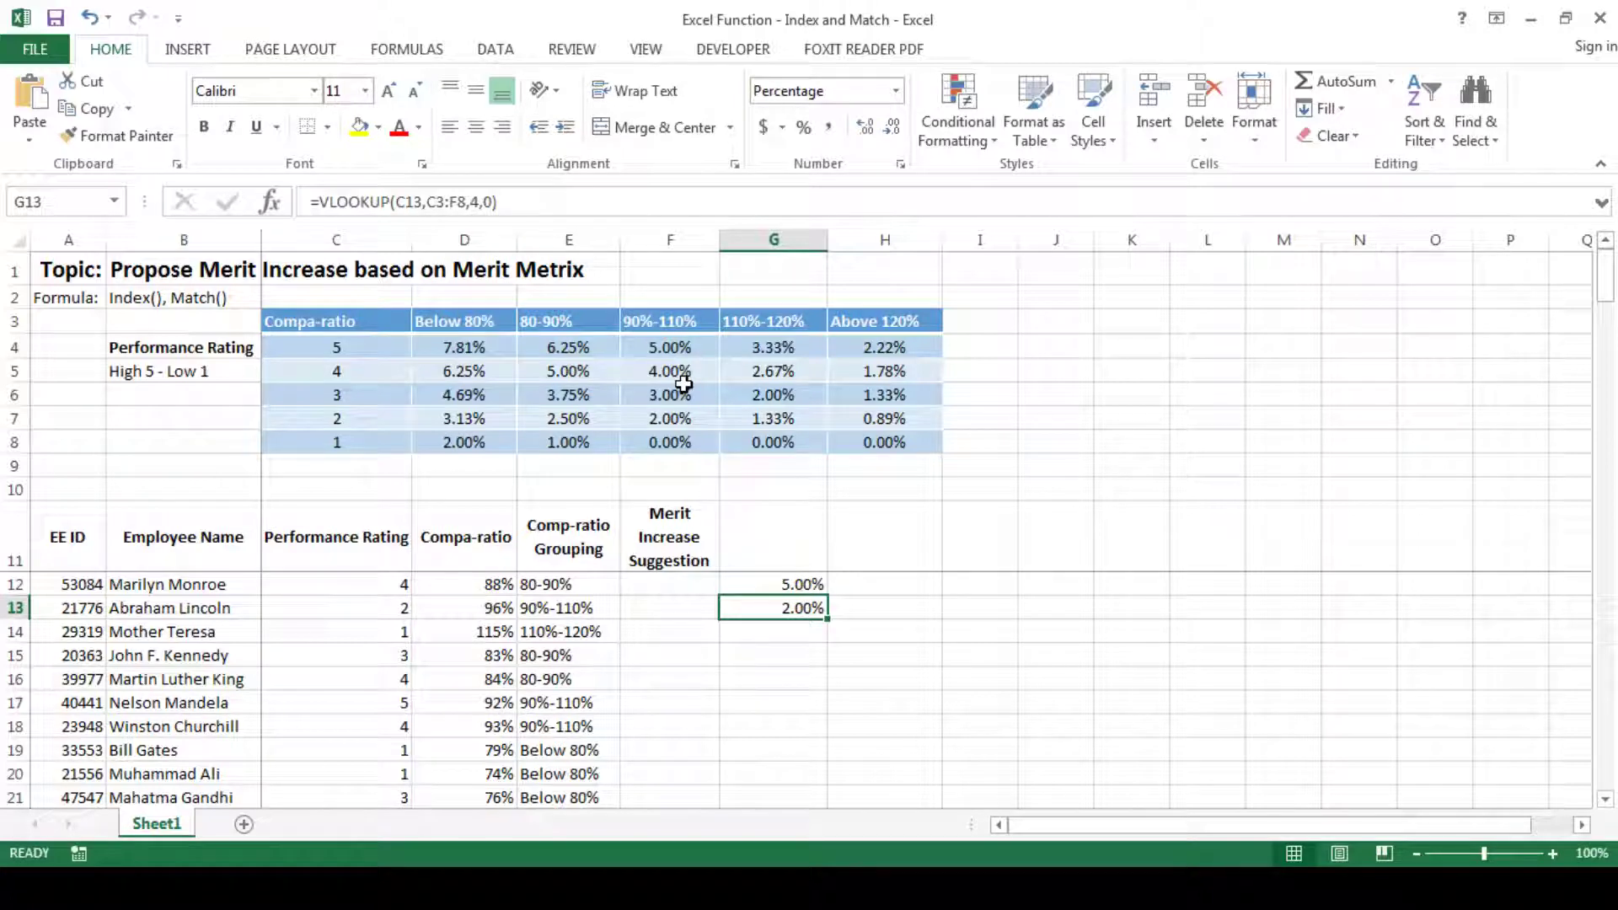
left_click_drag(485, 373, 1531, 380)
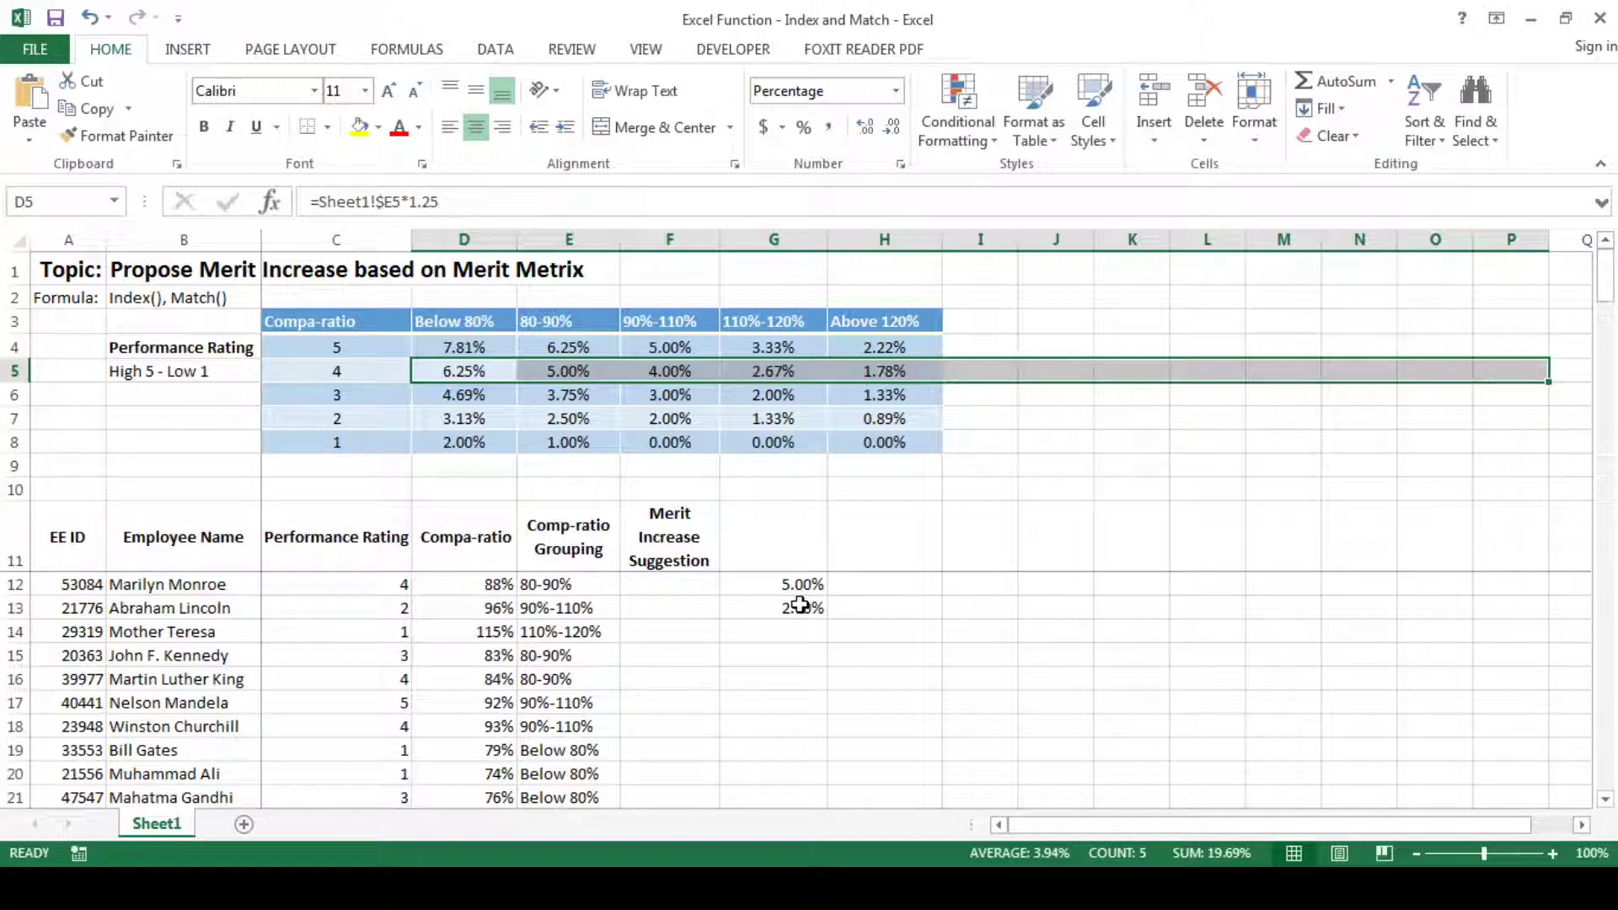
Begin F12's formula as =index($D$4:$H$8, using the locked merit percentage grid
left_click(705, 578)
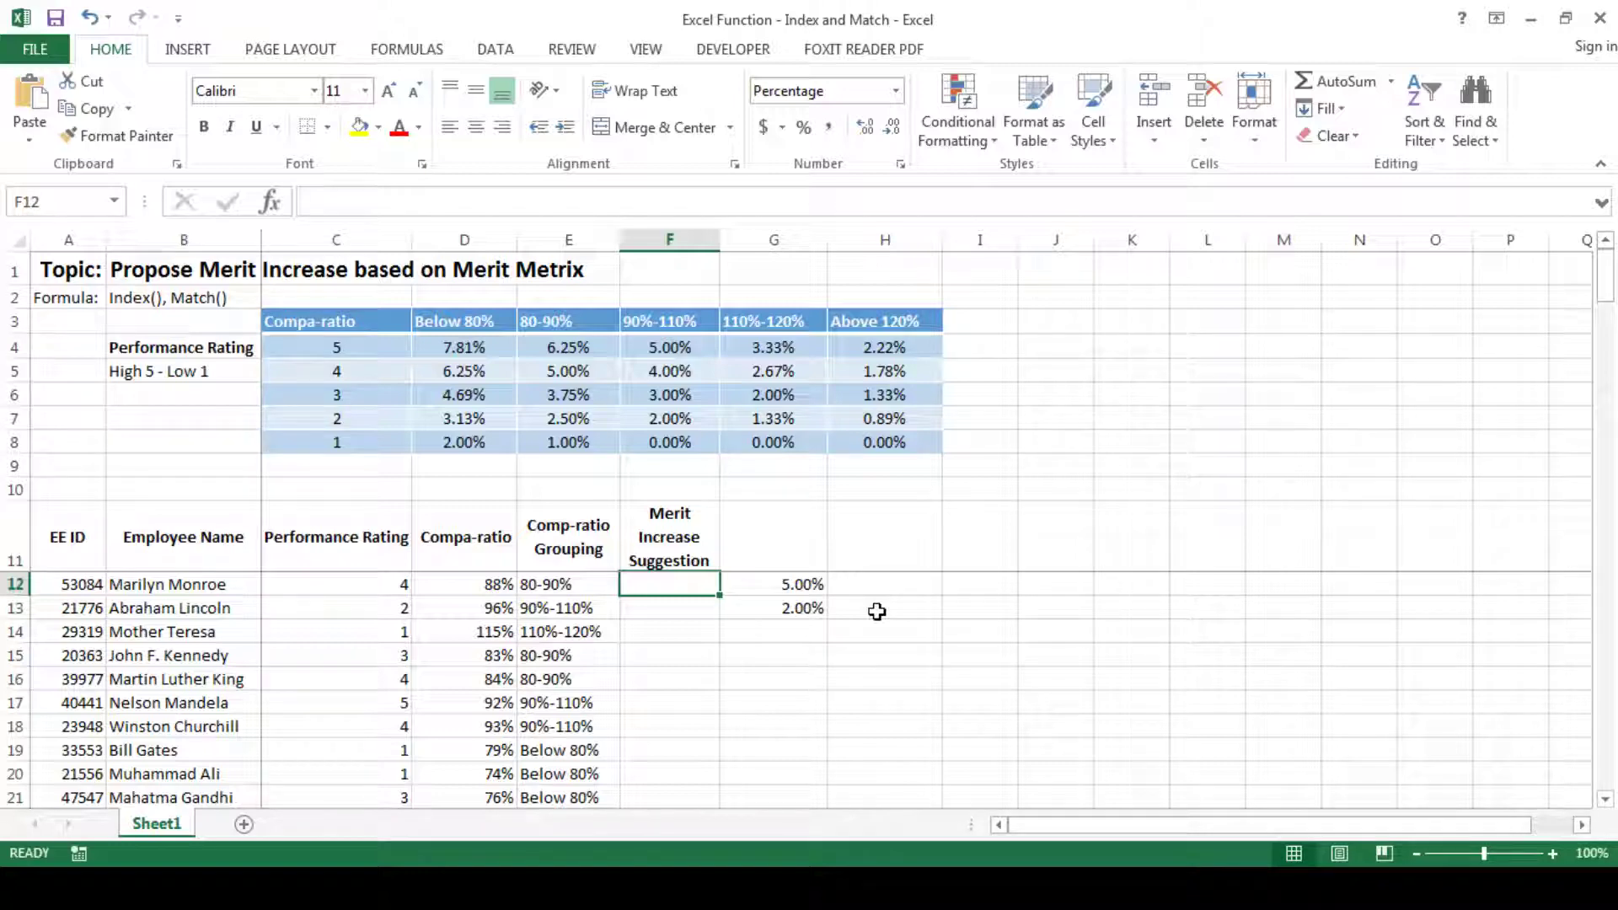
type("=index")
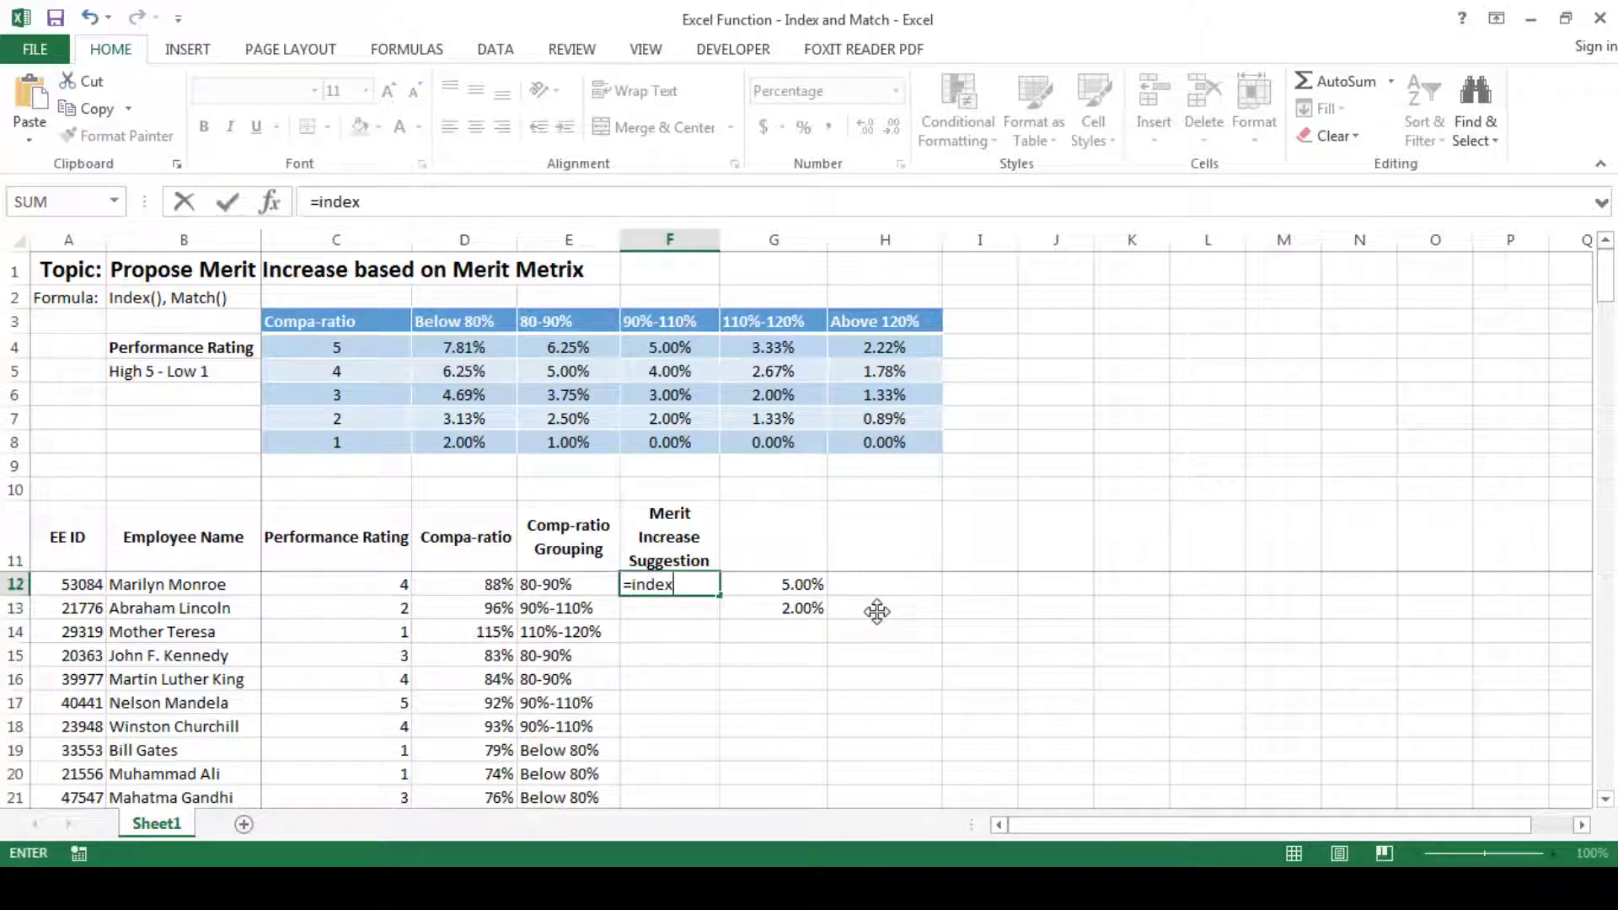
type("(")
left_click_drag(468, 352, 892, 434)
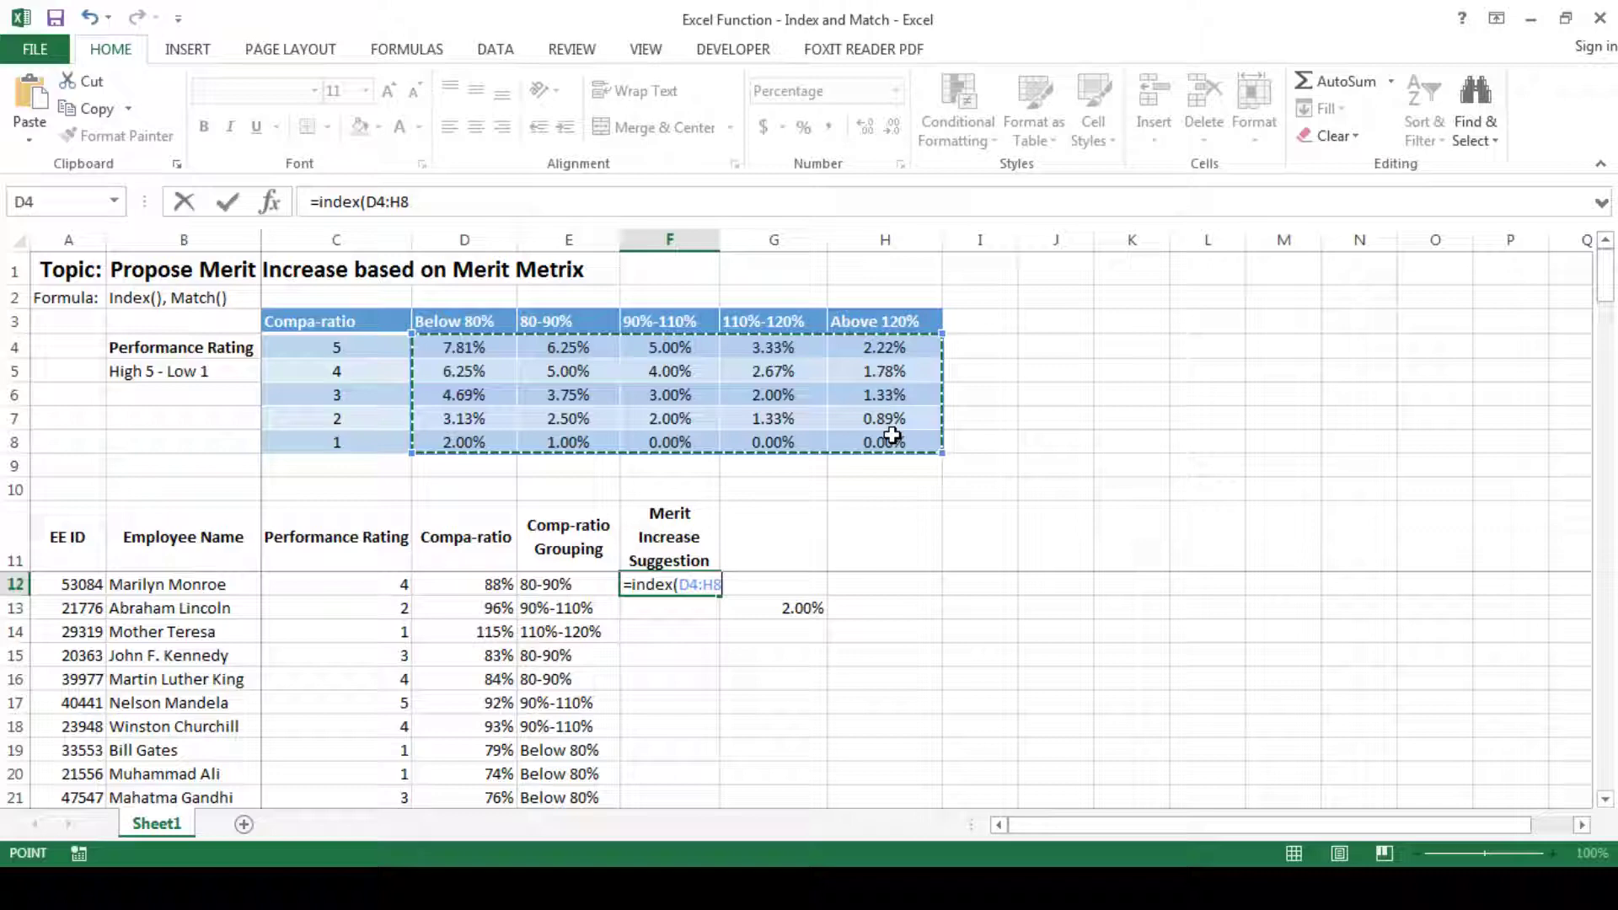
key("F4")
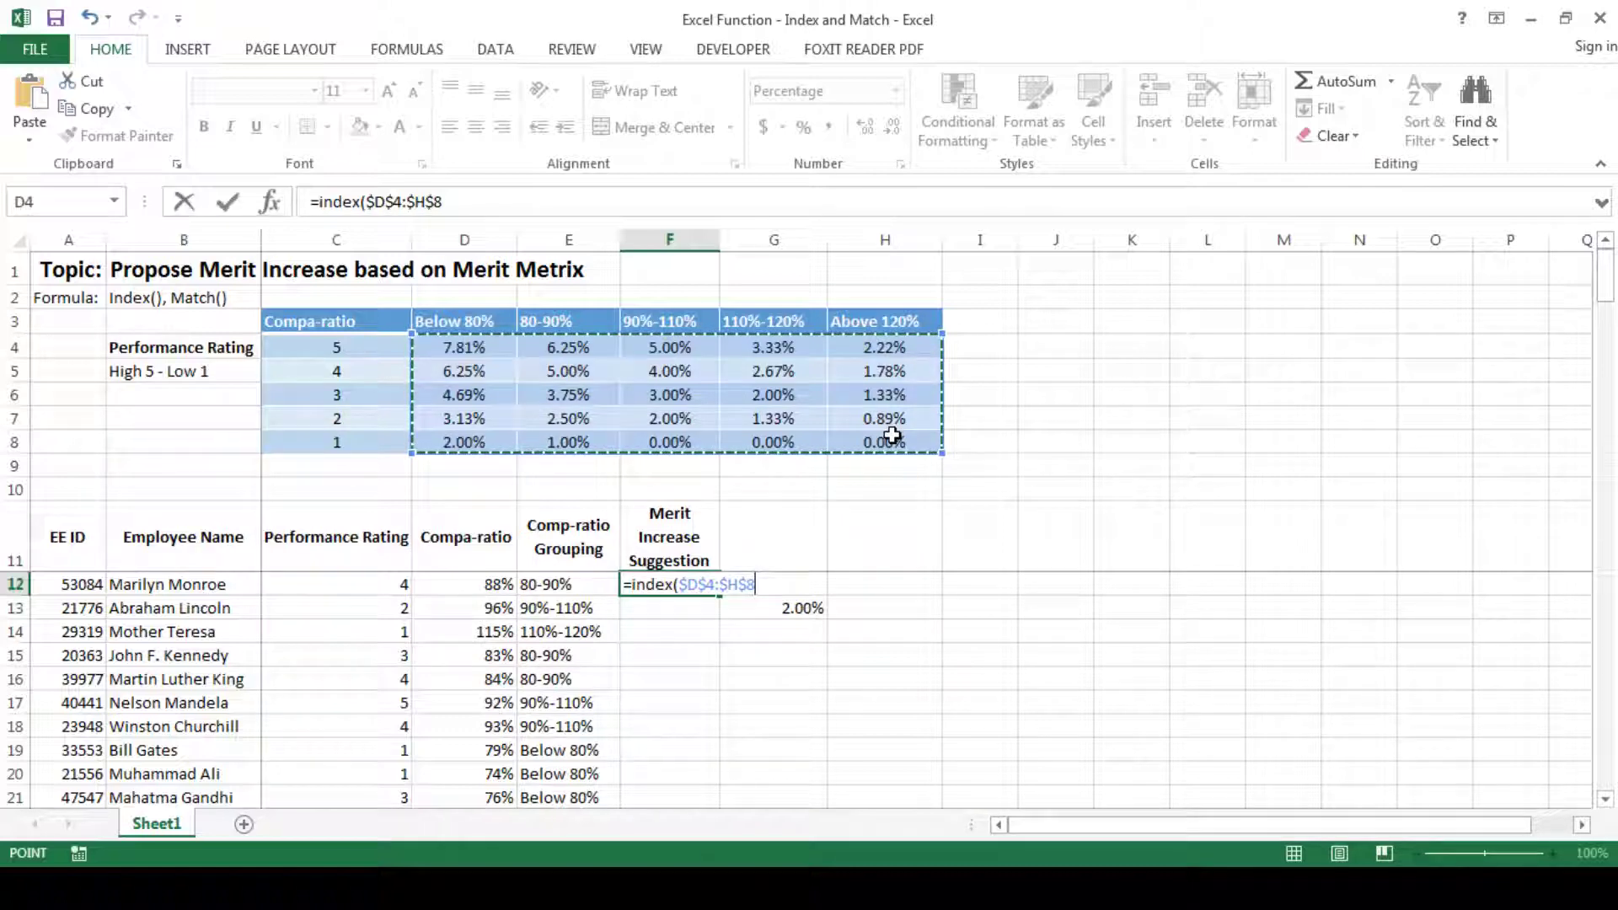
type(",")
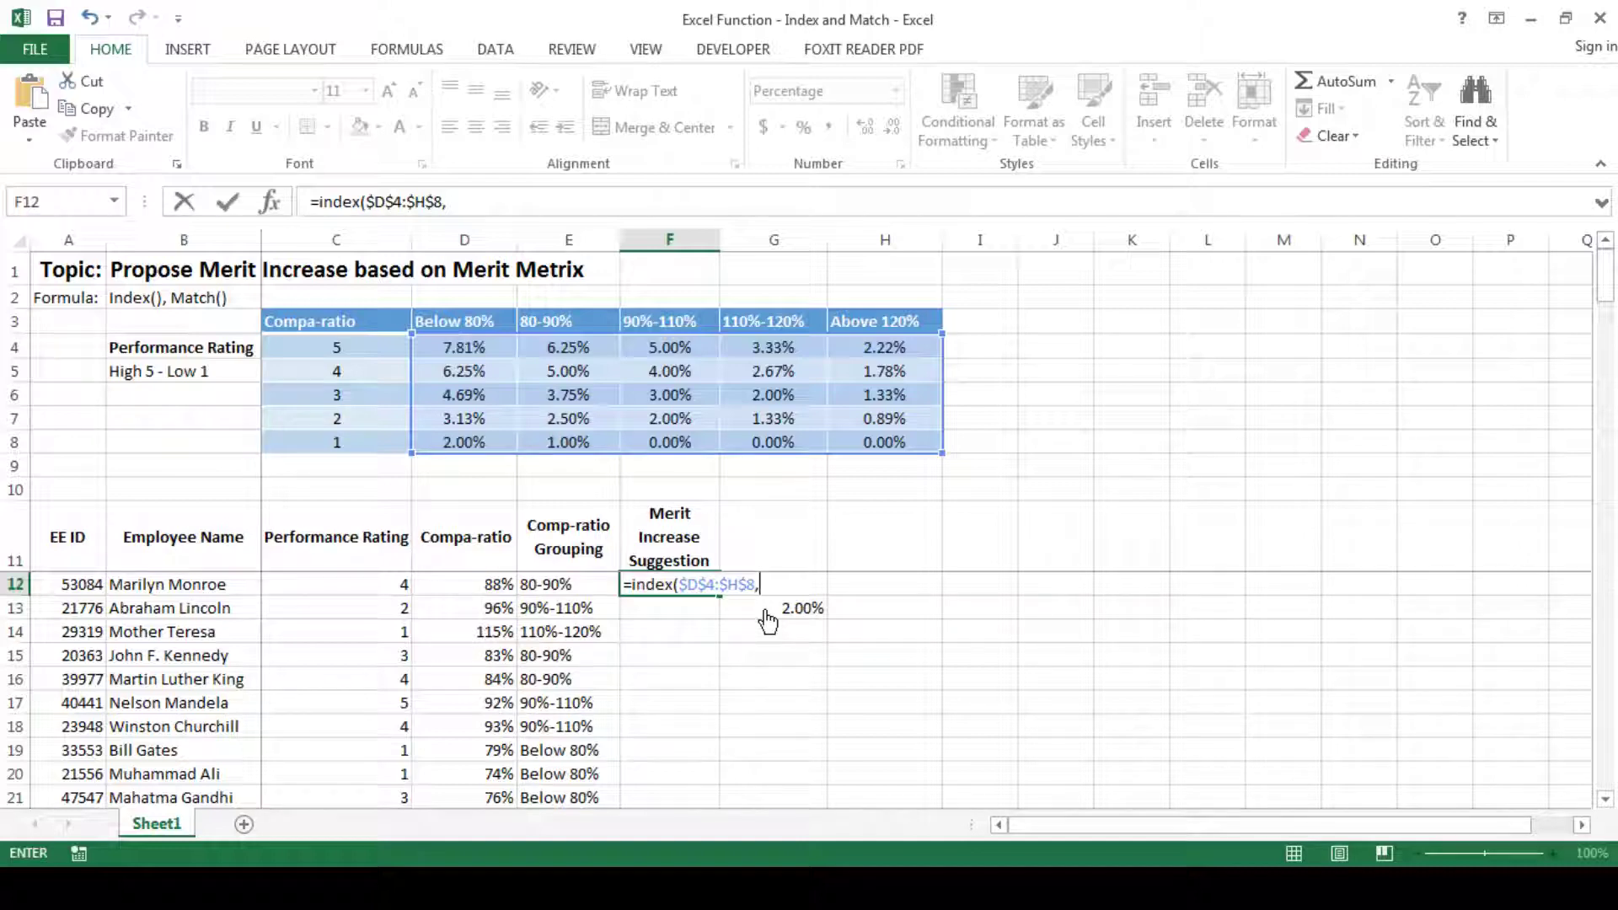
Add the row lookup MATCH(C12,$C$4:$C$8,0) and start the second MATCH
type("matc")
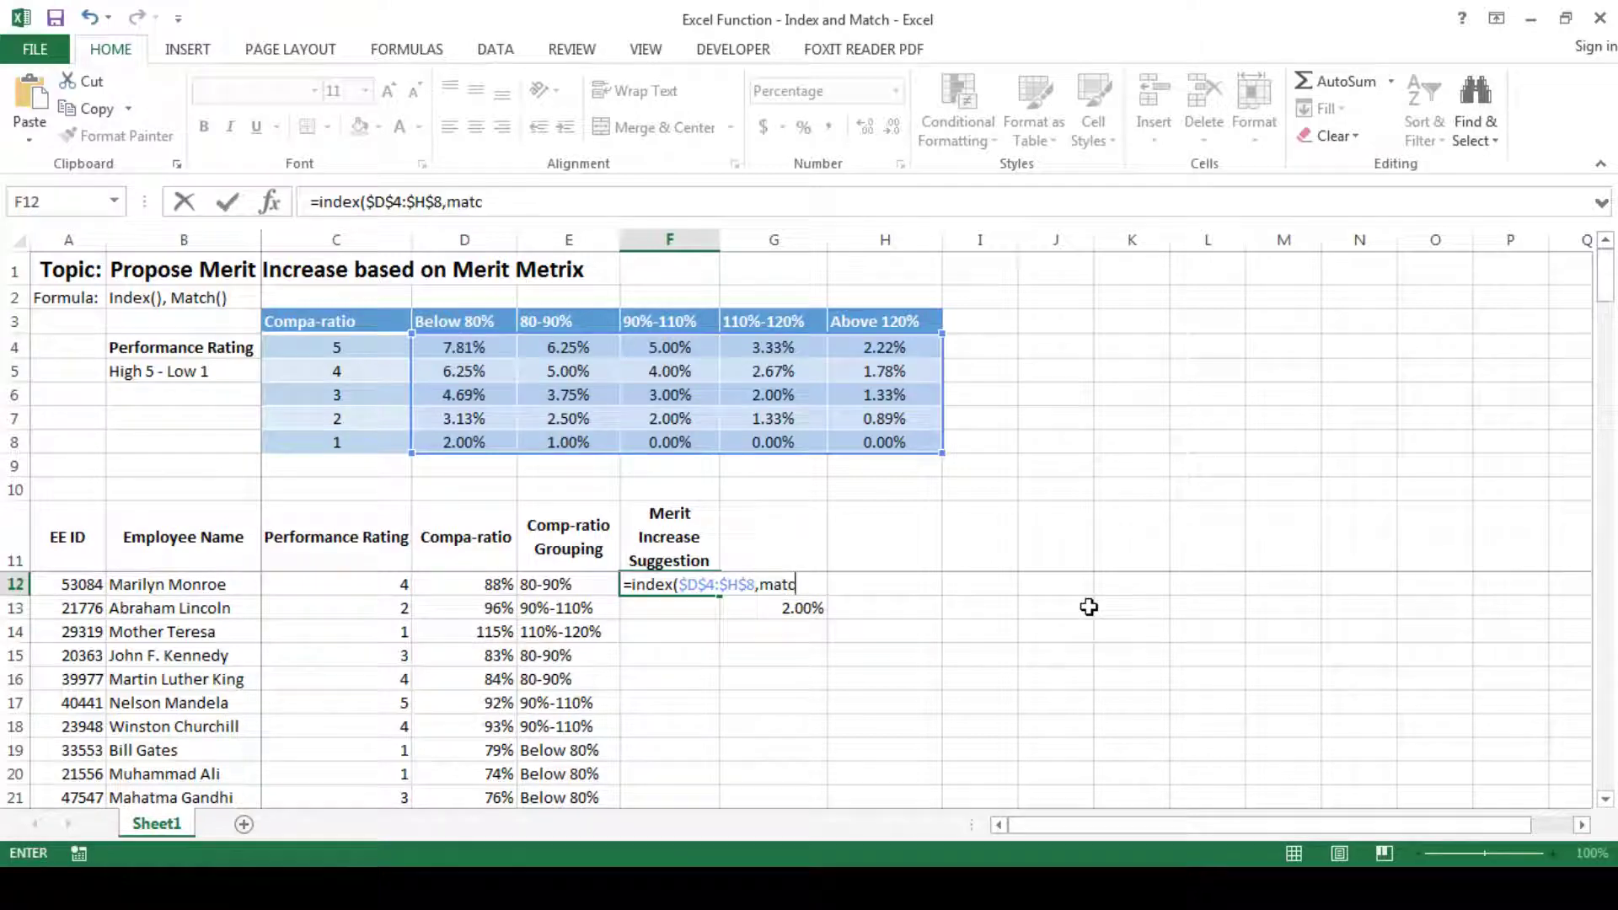
type("h(")
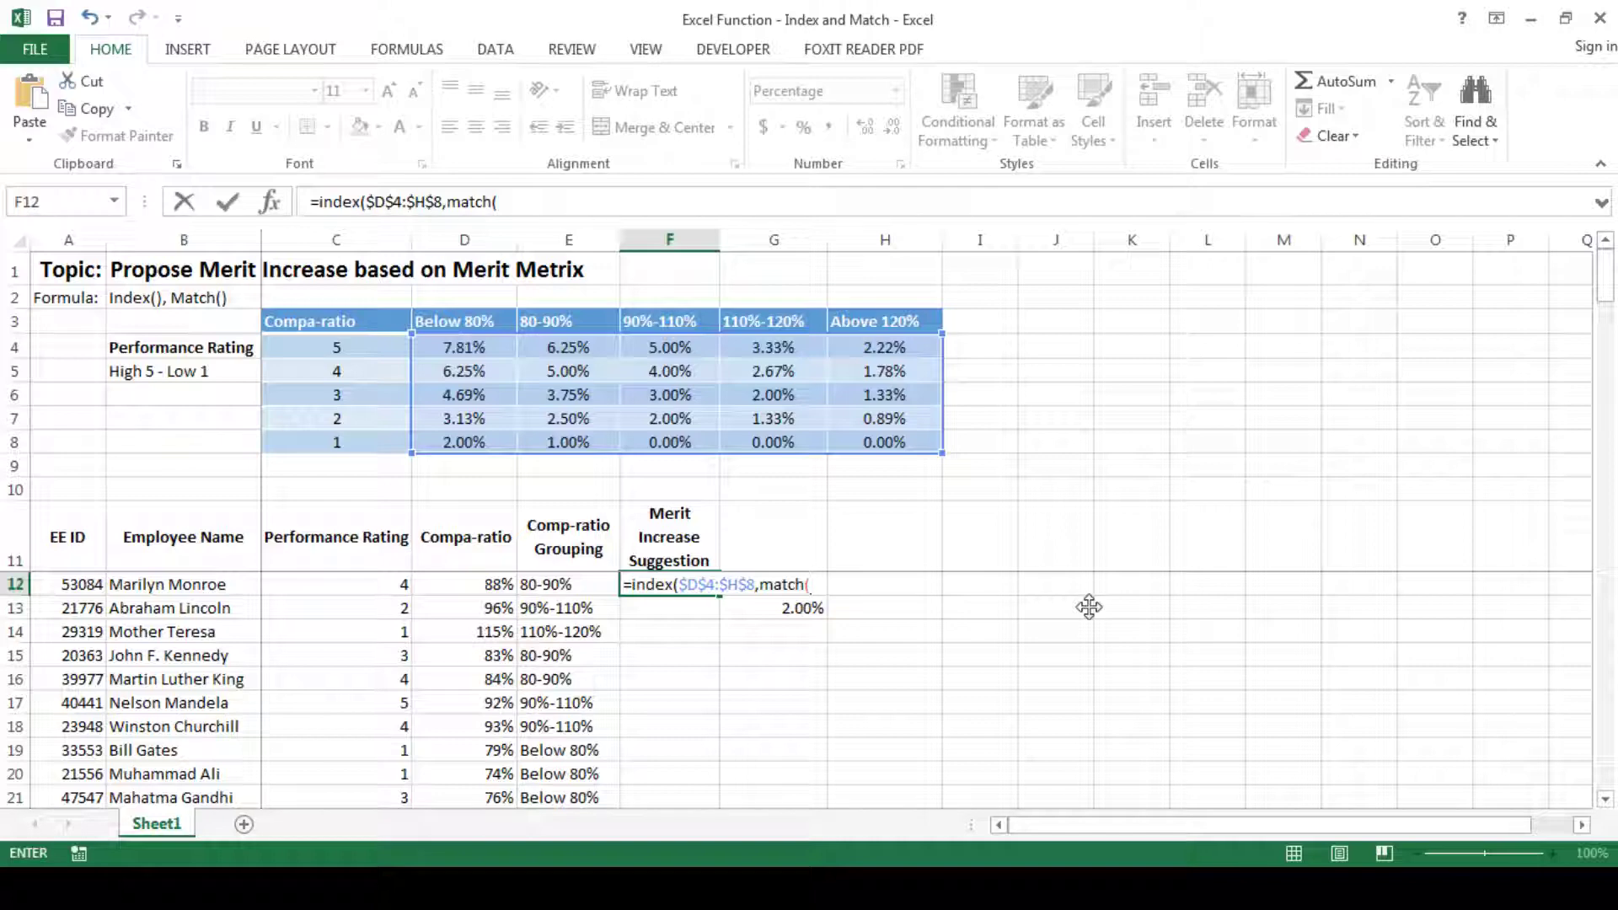
left_click(373, 586)
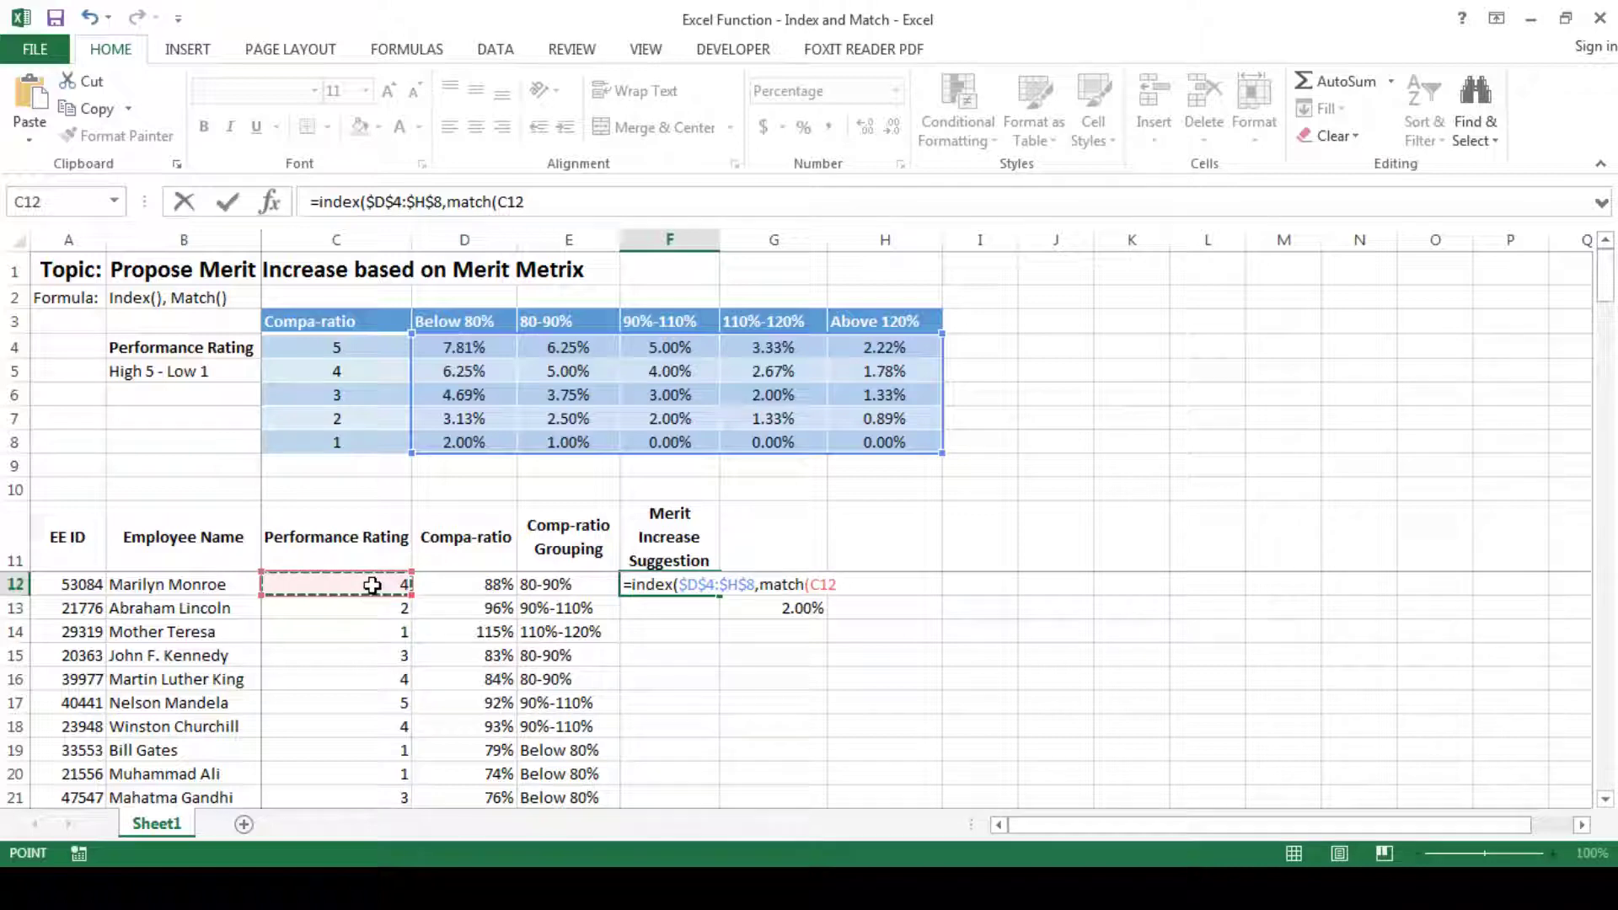
type(",")
left_click_drag(337, 347, 338, 447)
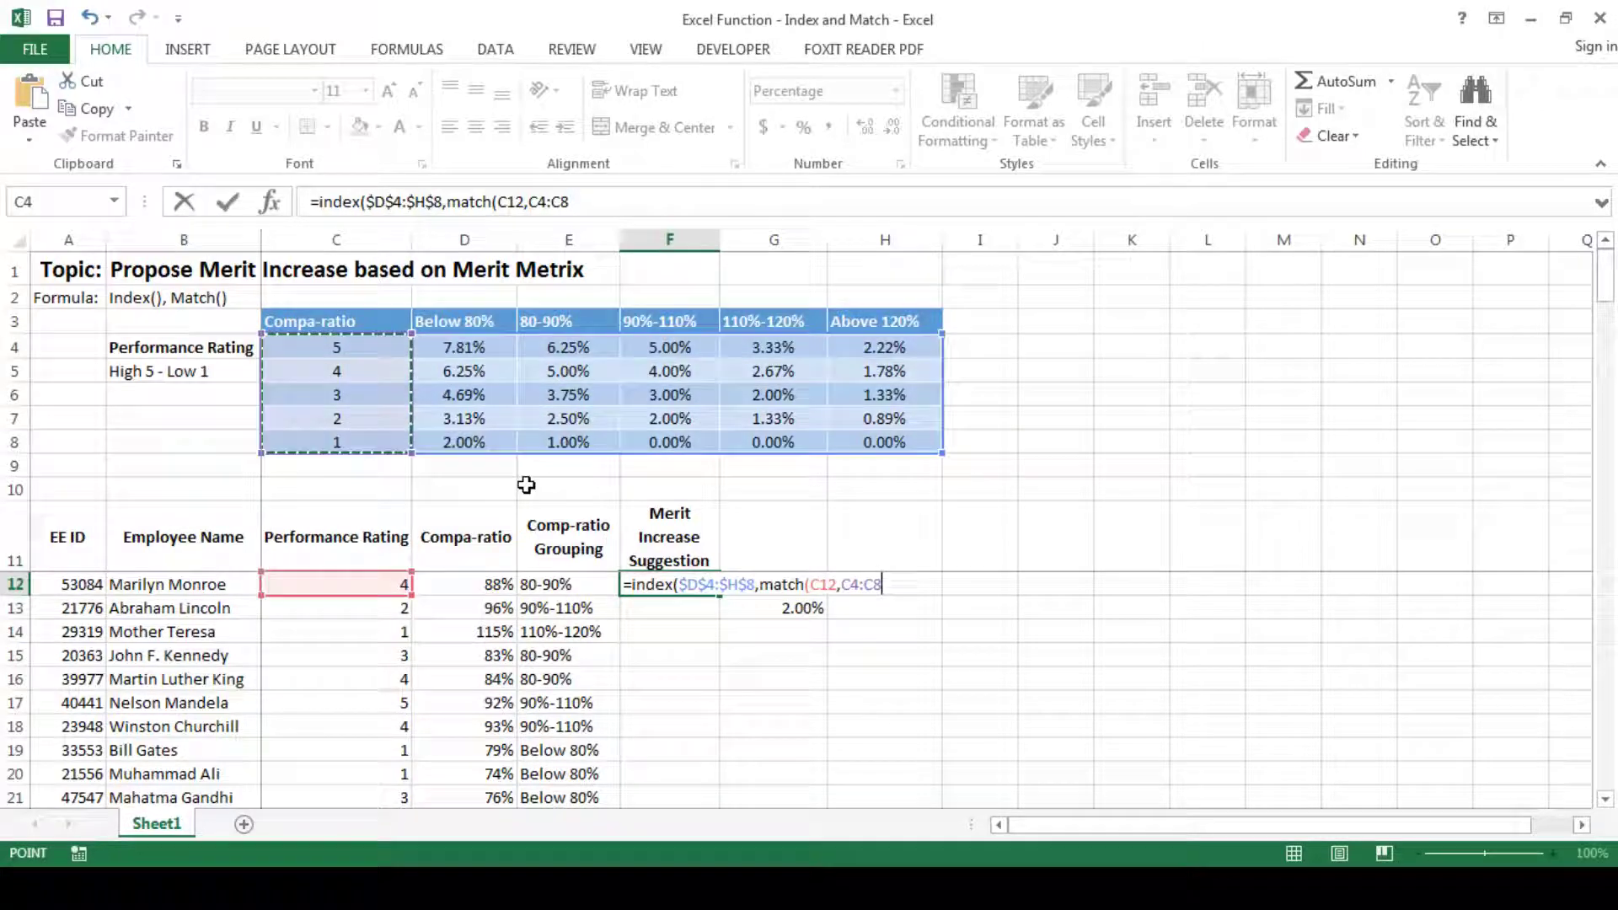
key("F4")
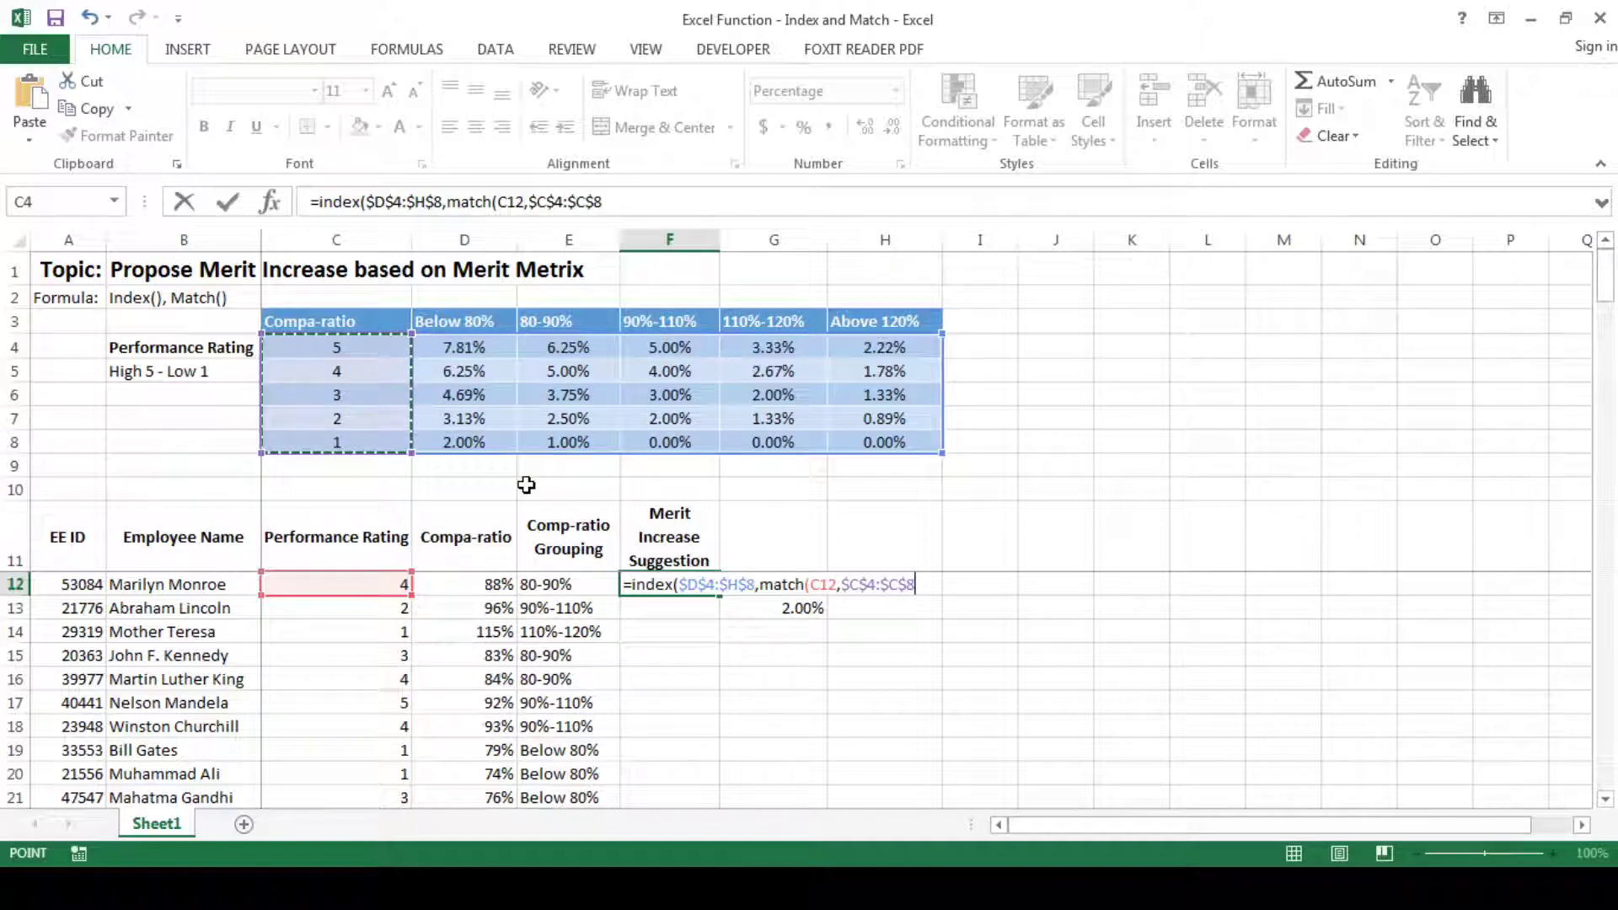
type(",")
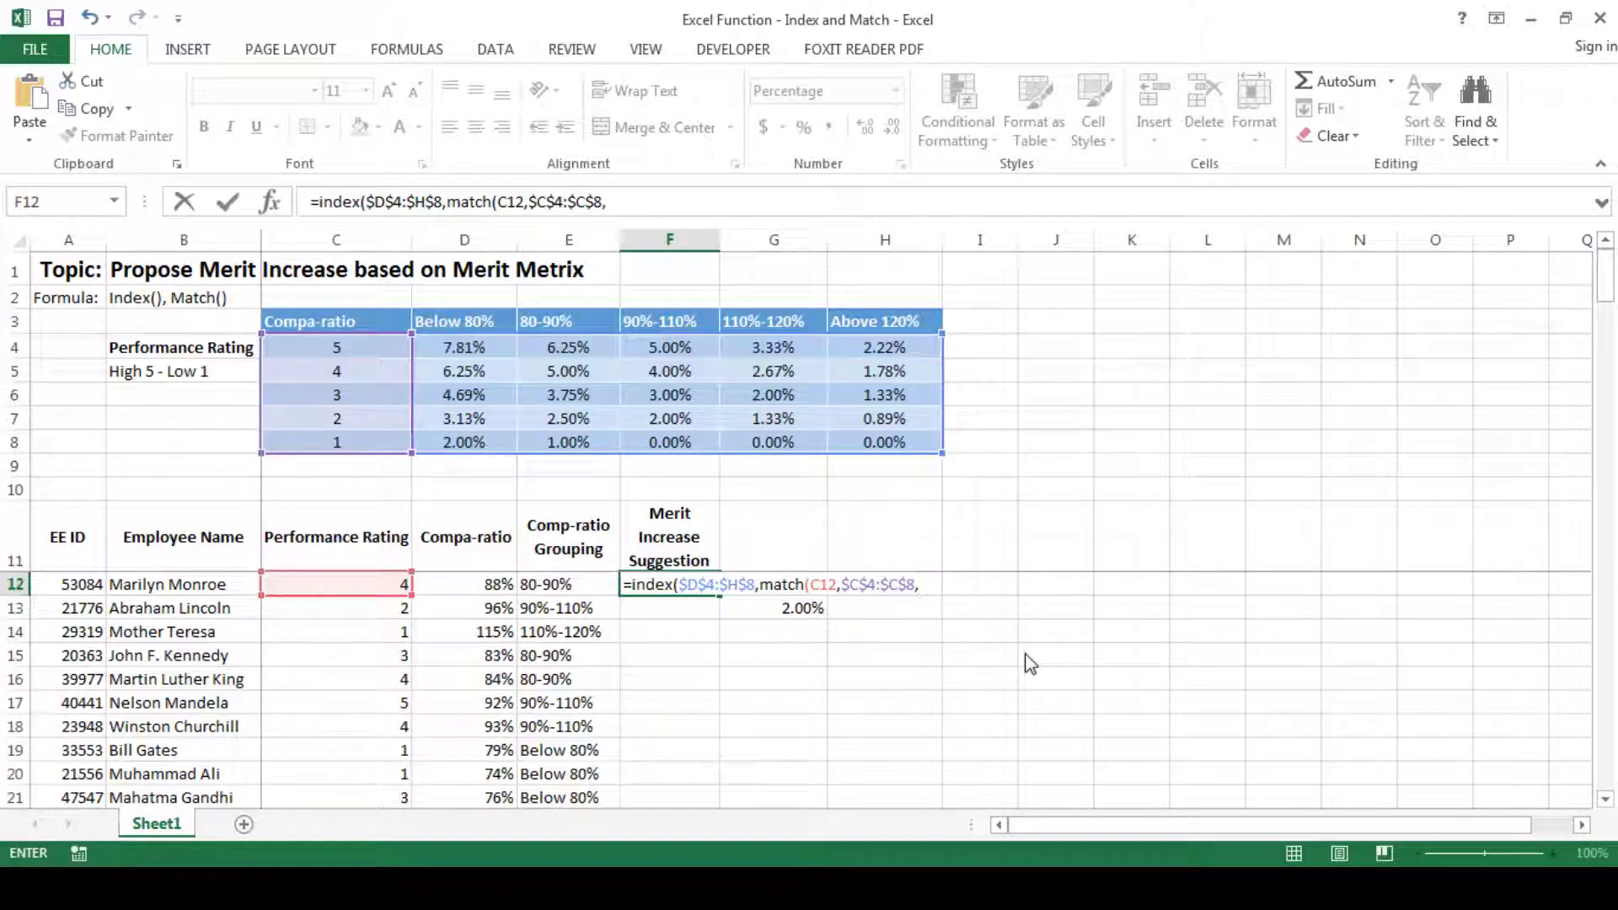
type("0)")
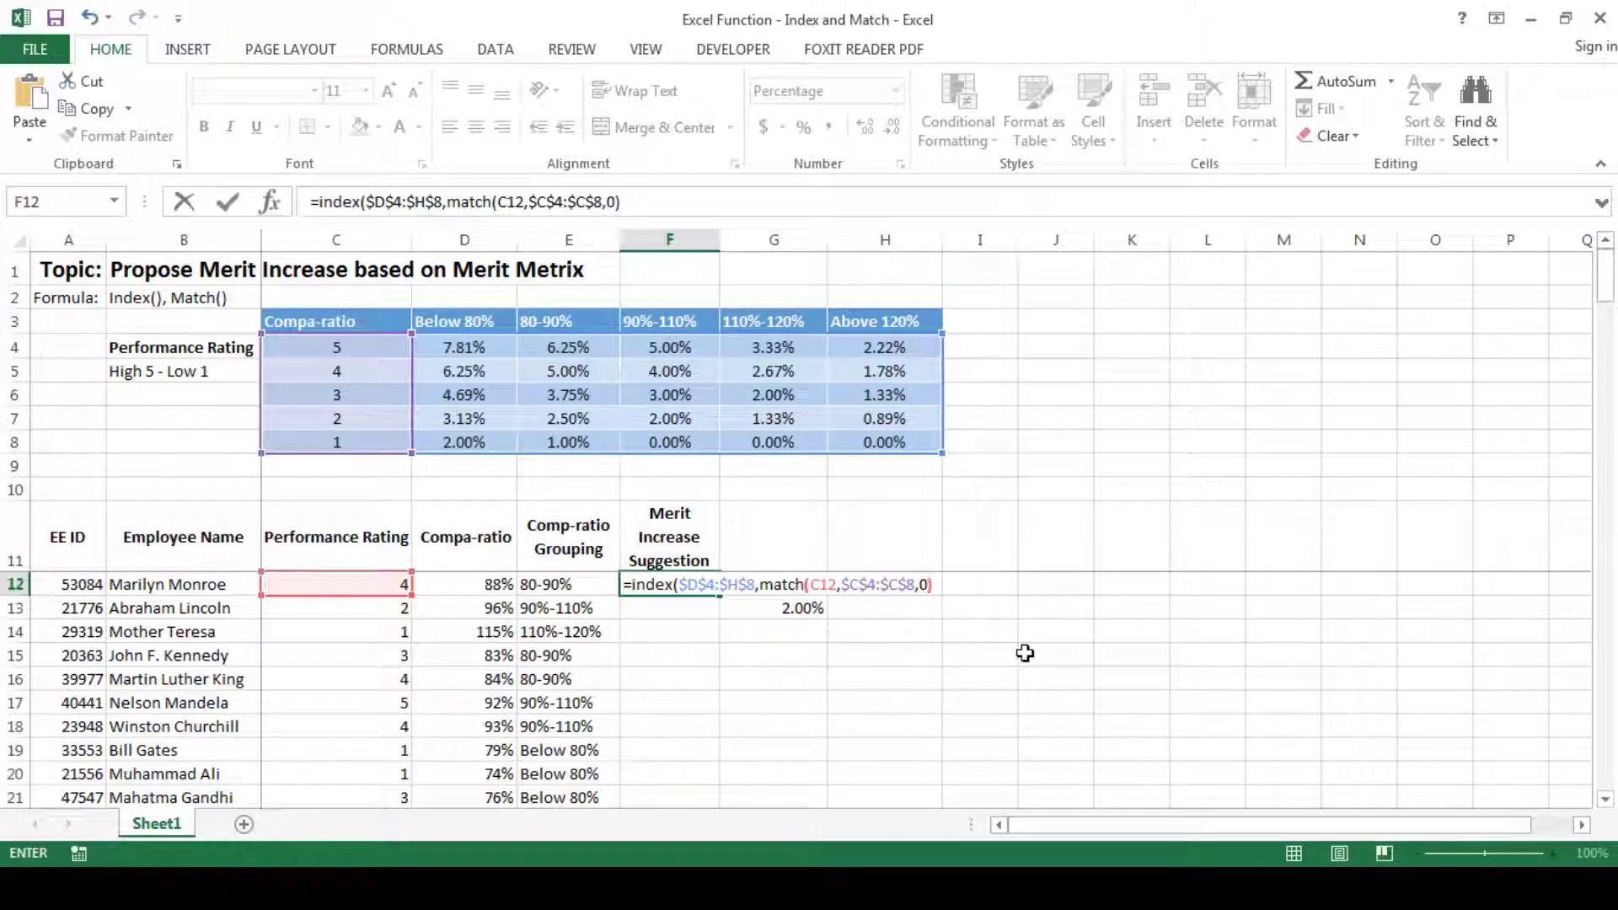
type(",mat")
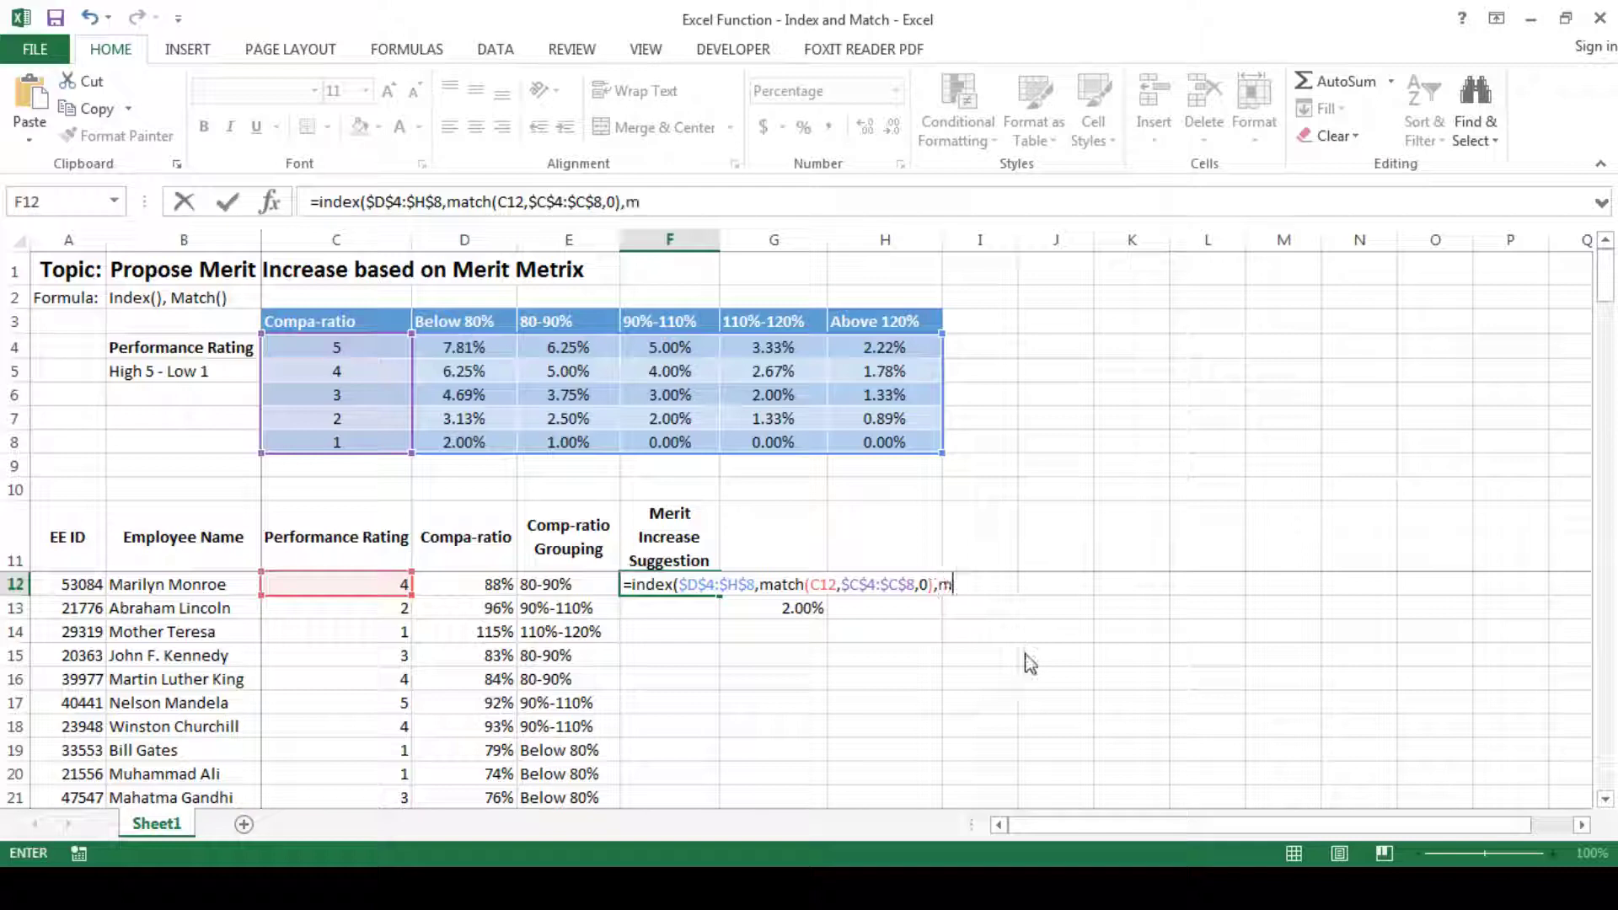
type("ch")
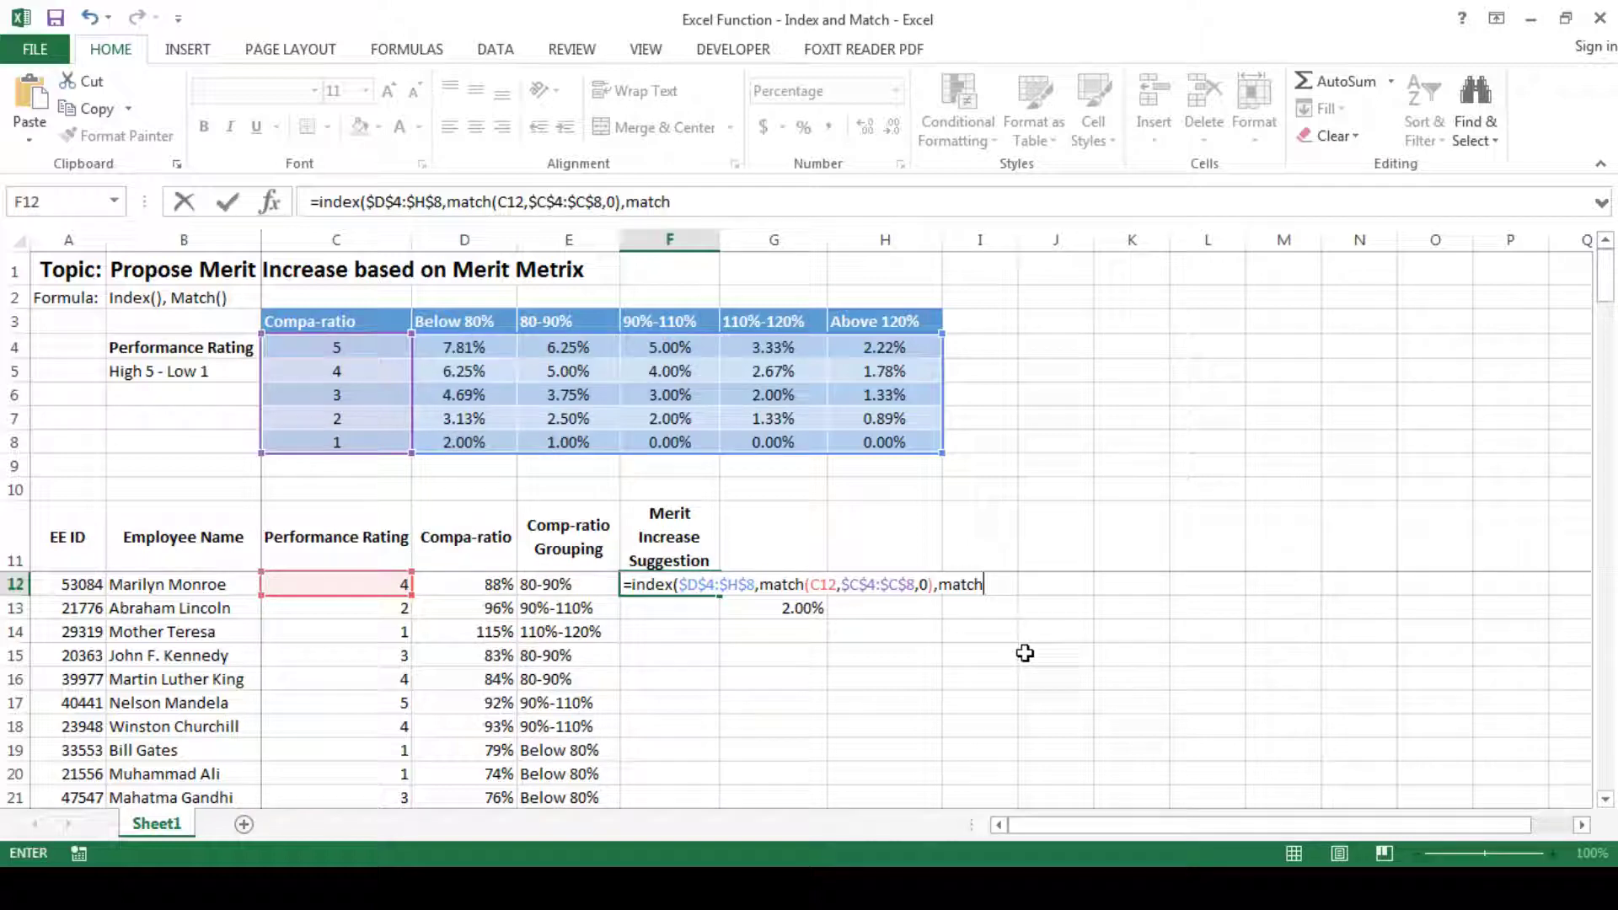
type("(")
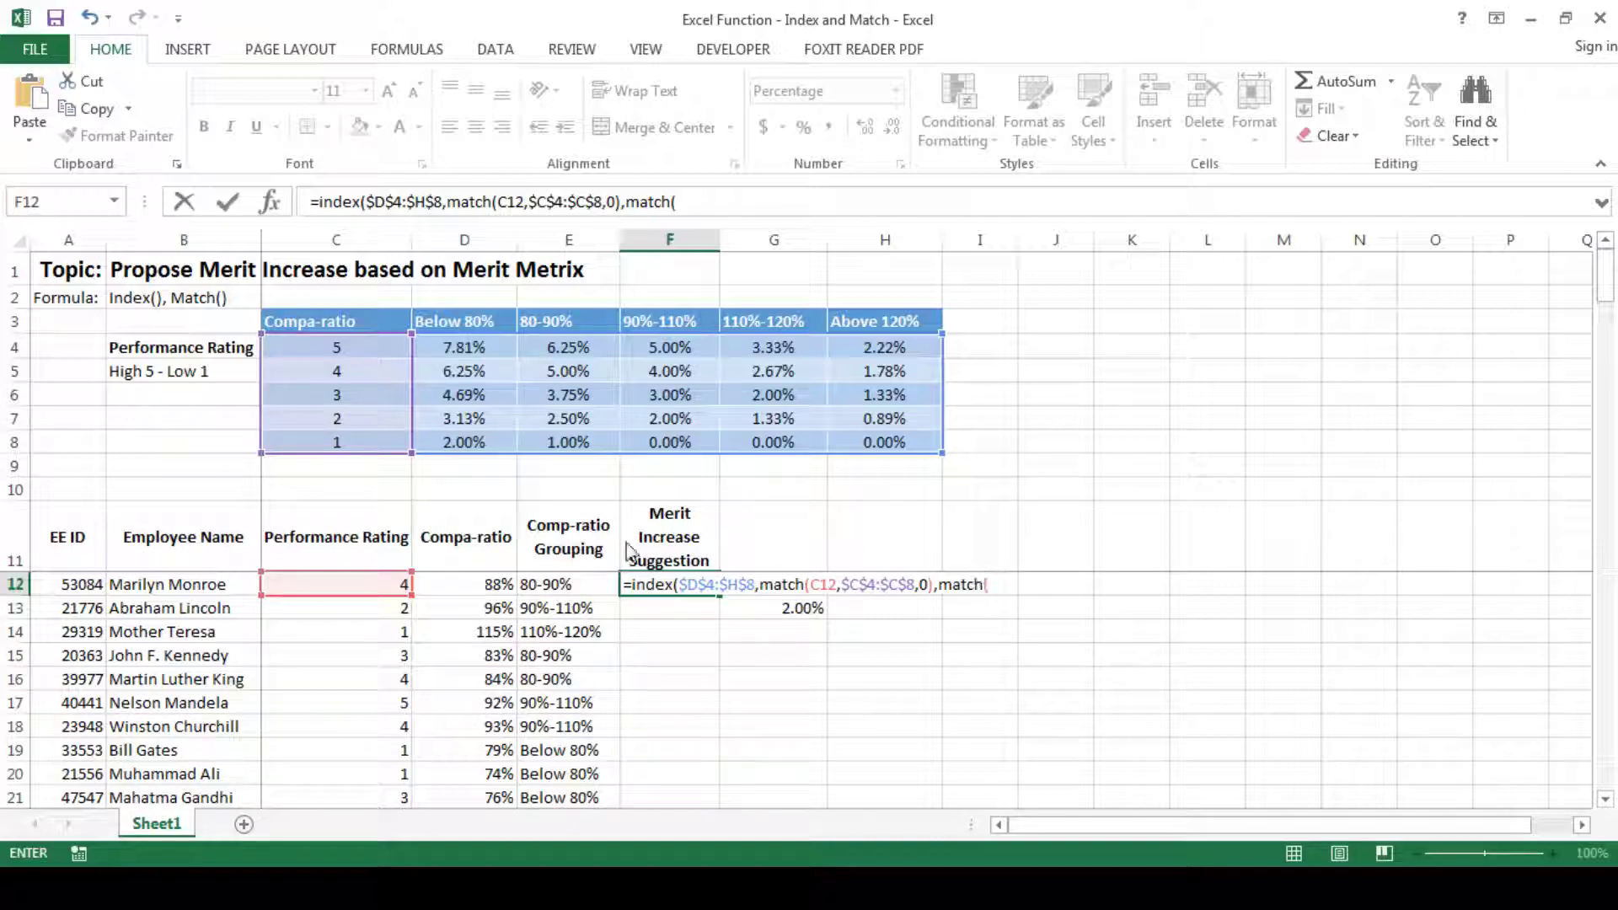
Complete the column MATCH of E12 against $D$3:$H$3 with 0, closing the formula with ,0))
left_click(568, 582)
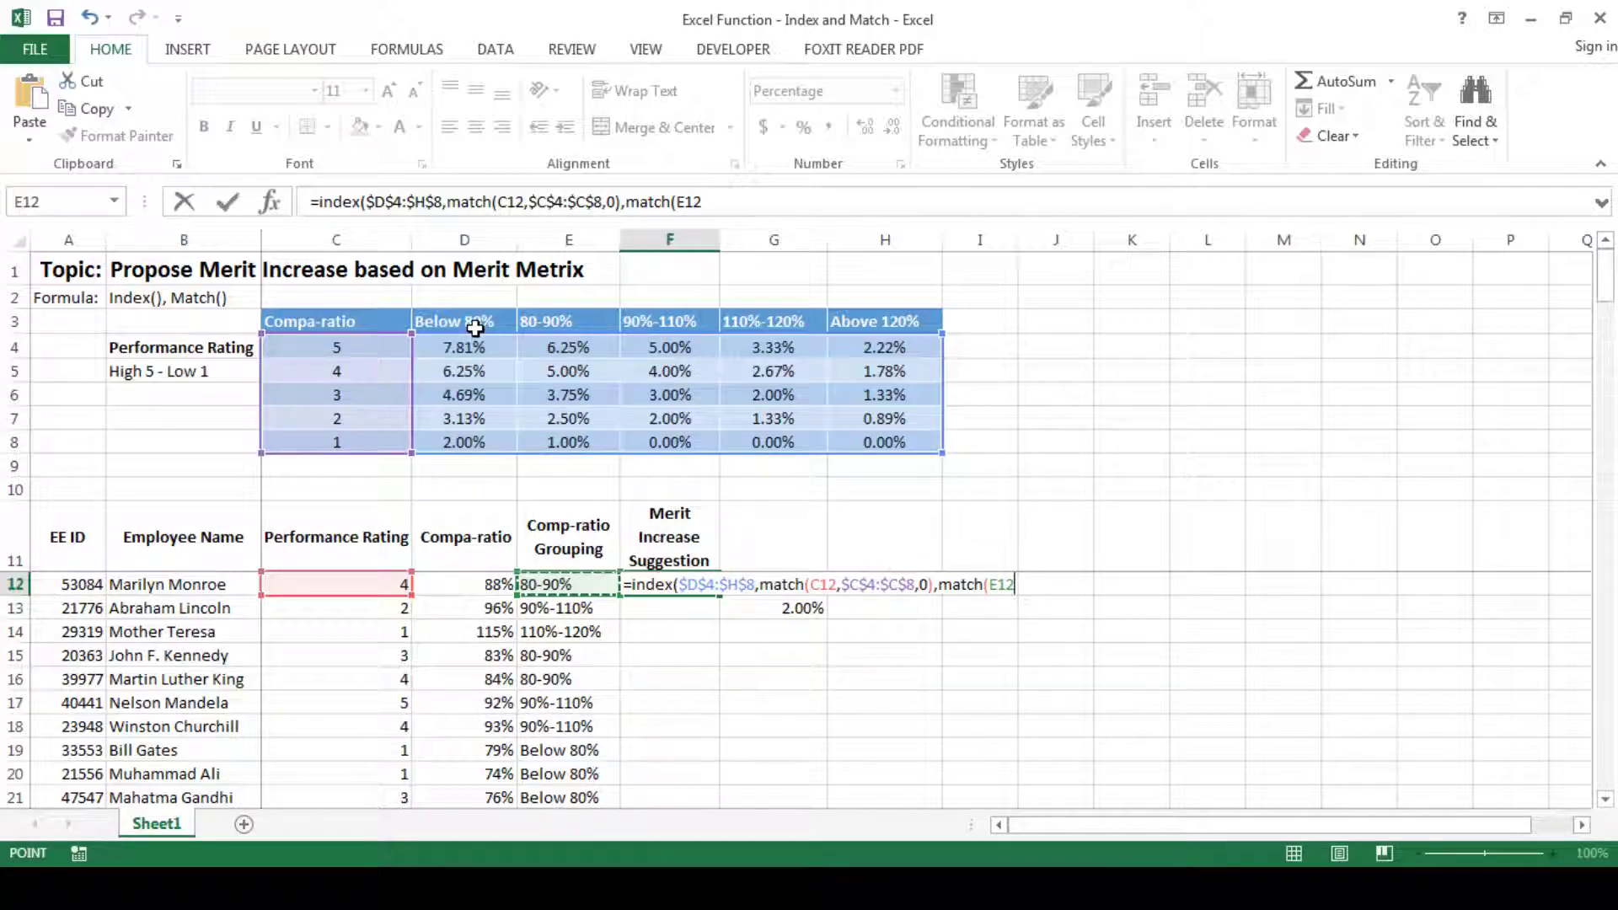
type(",")
left_click_drag(475, 328, 889, 323)
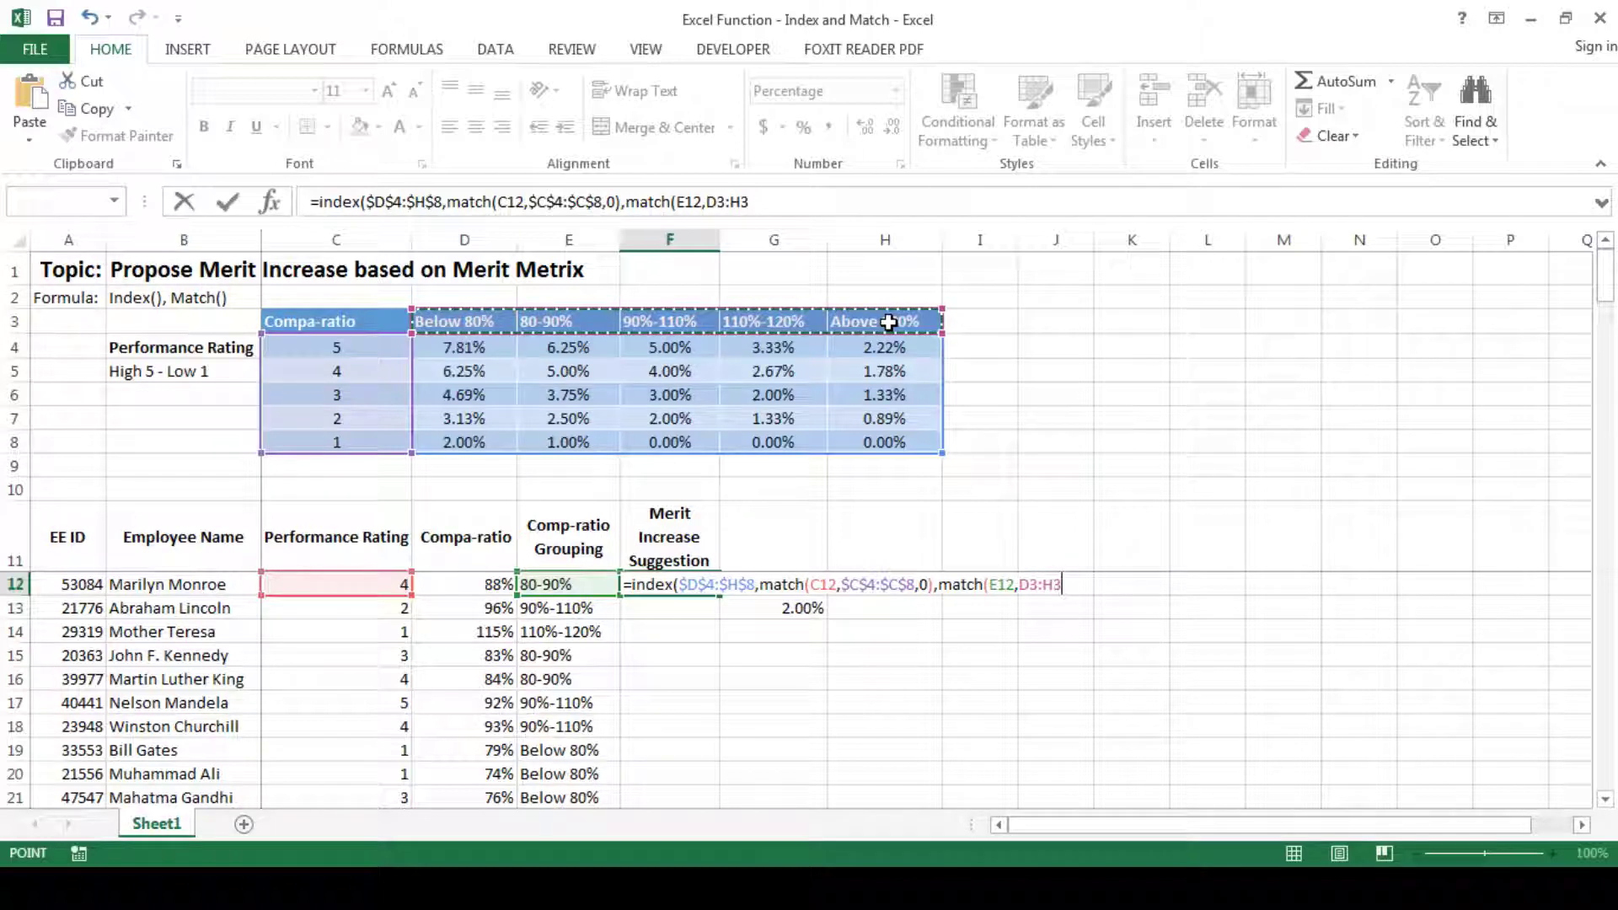
left_click_drag(888, 323, 888, 317)
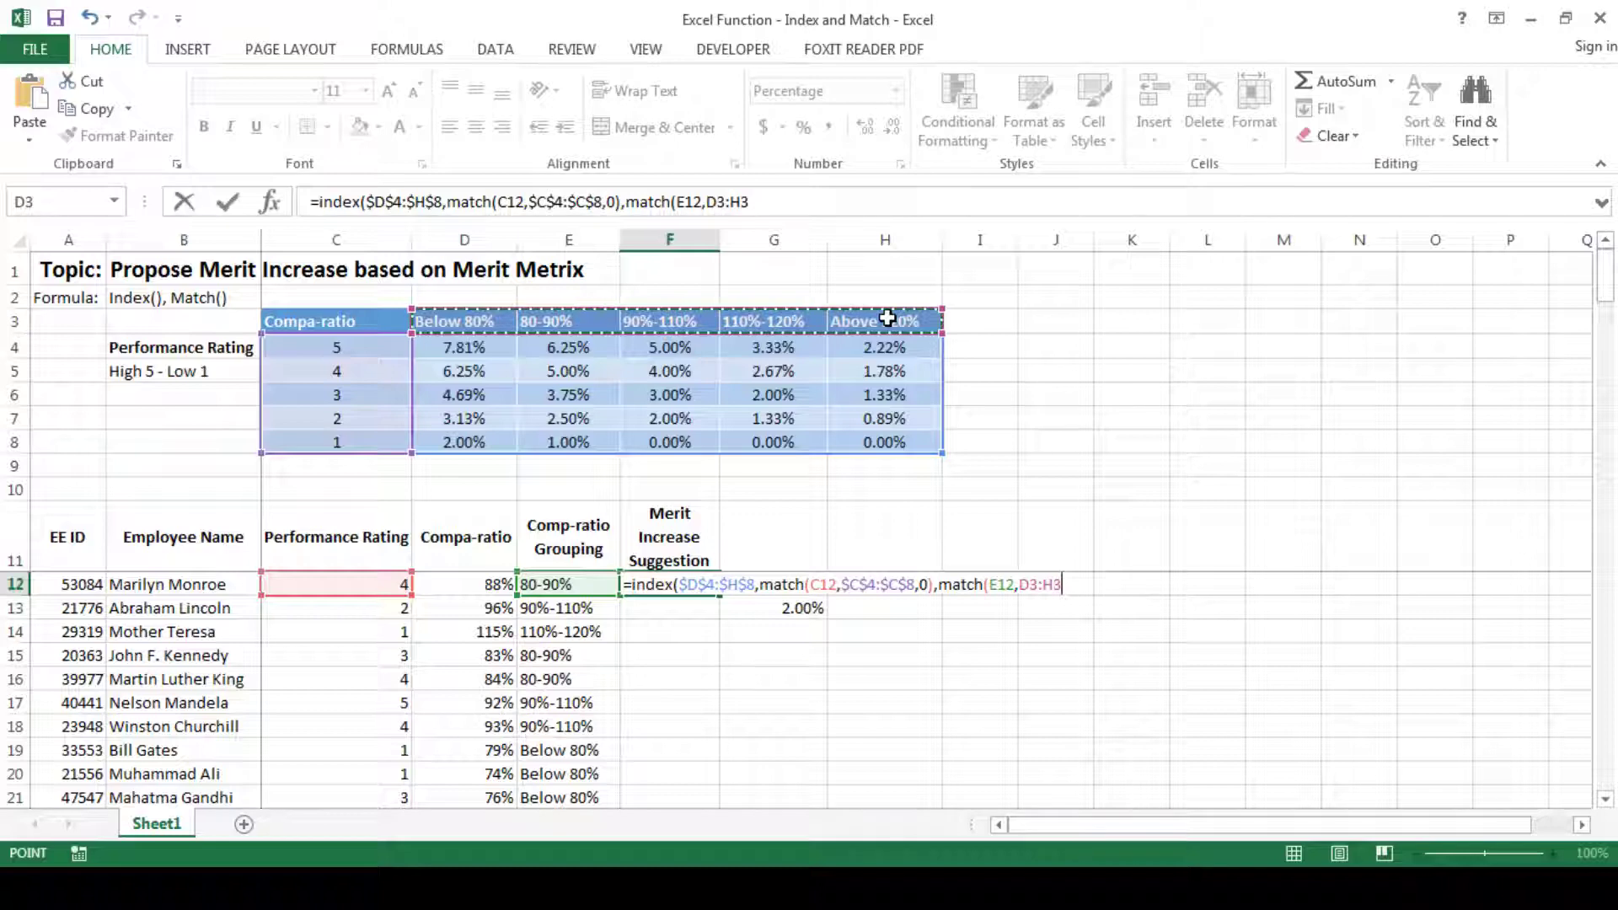
key("F4")
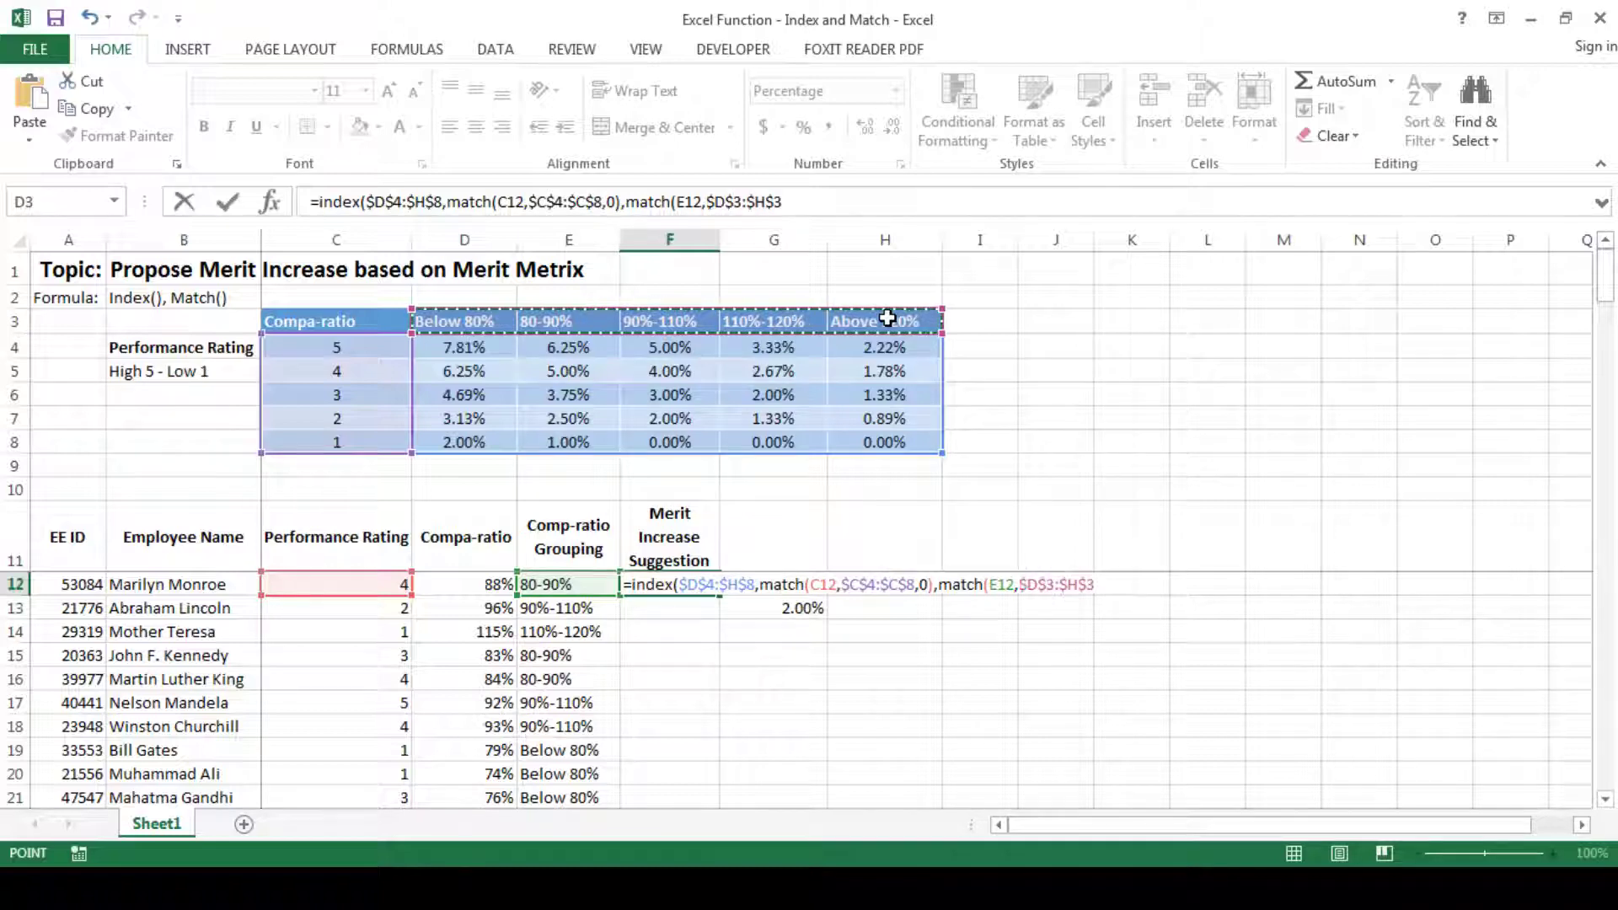
type(",")
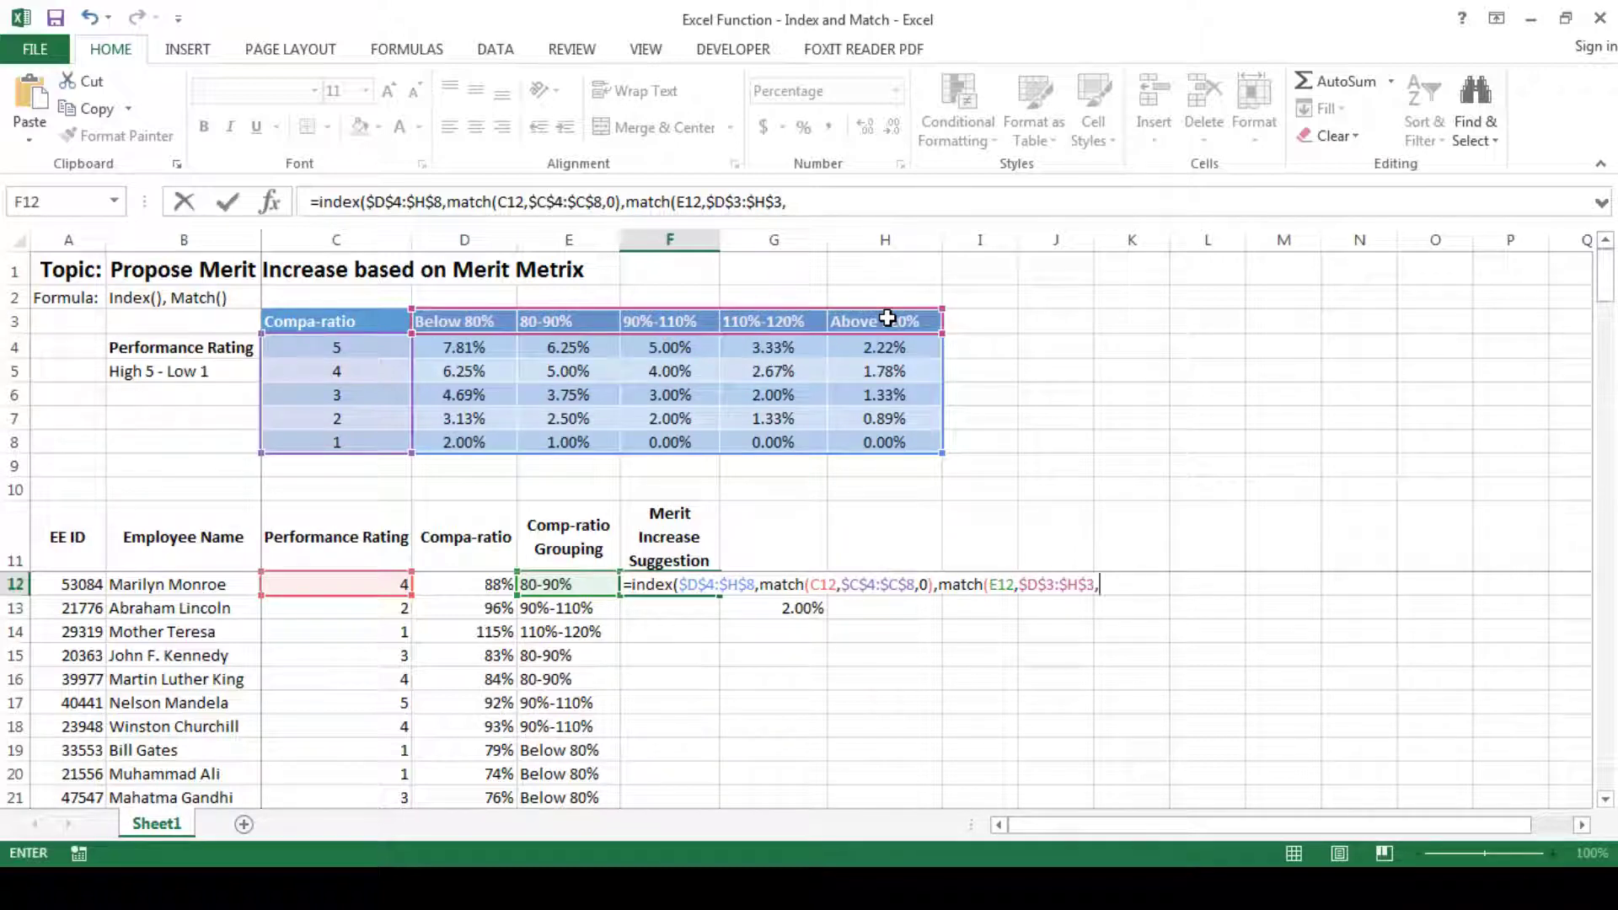
type("0))")
Enter F12's INDEX/MATCH formula and fill it down the Merit Increase Suggestion column
key("Return")
key("Up")
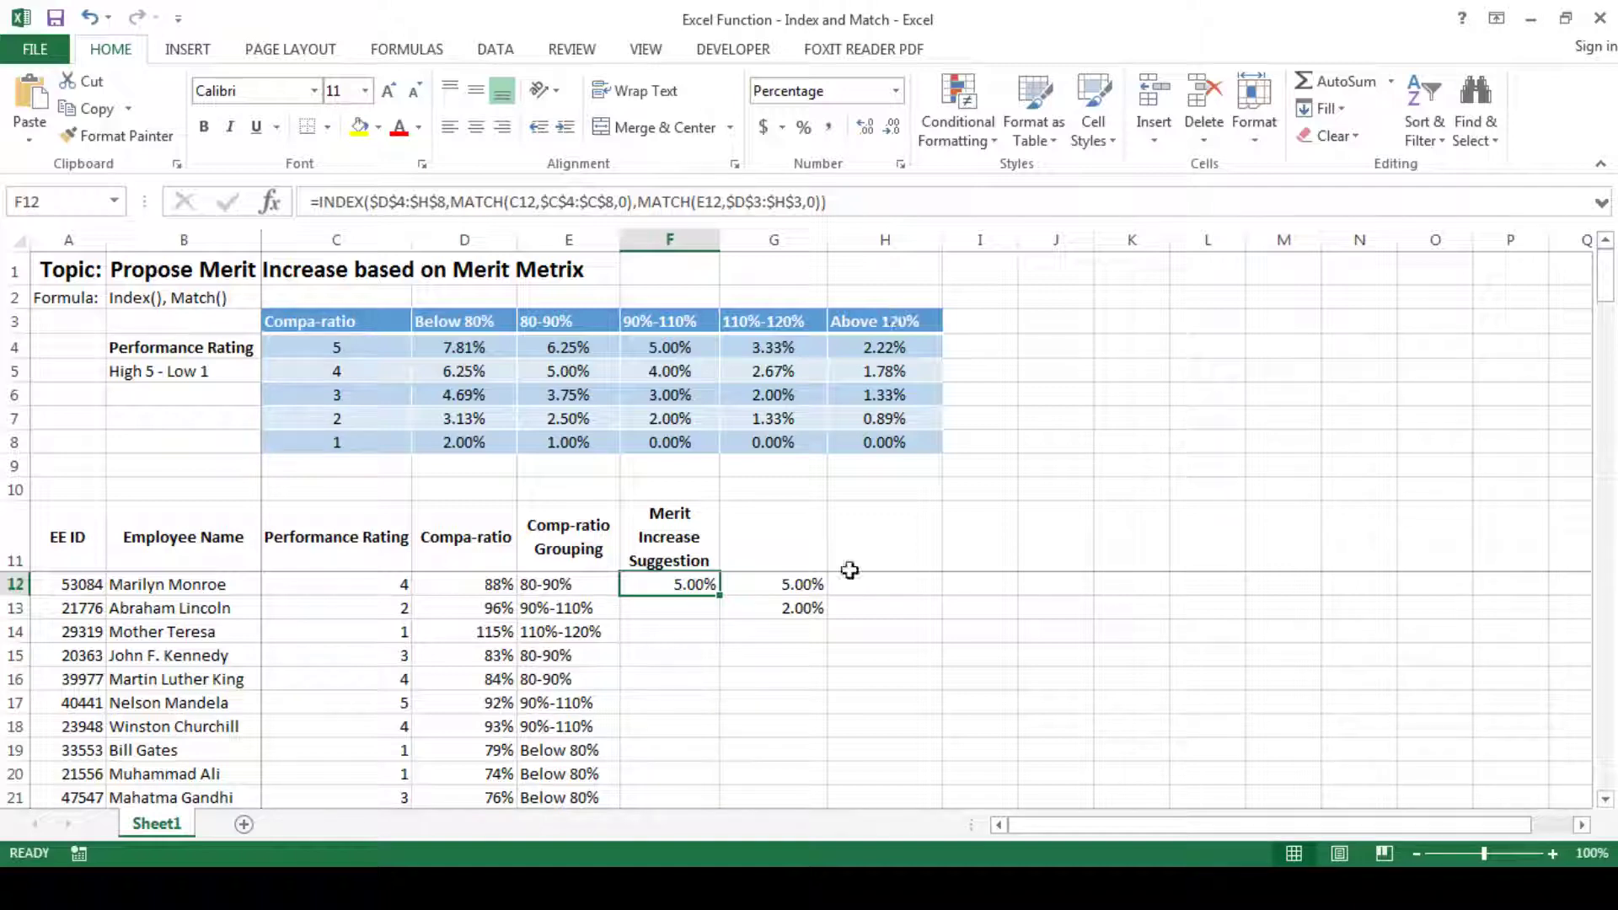
double_click(720, 594)
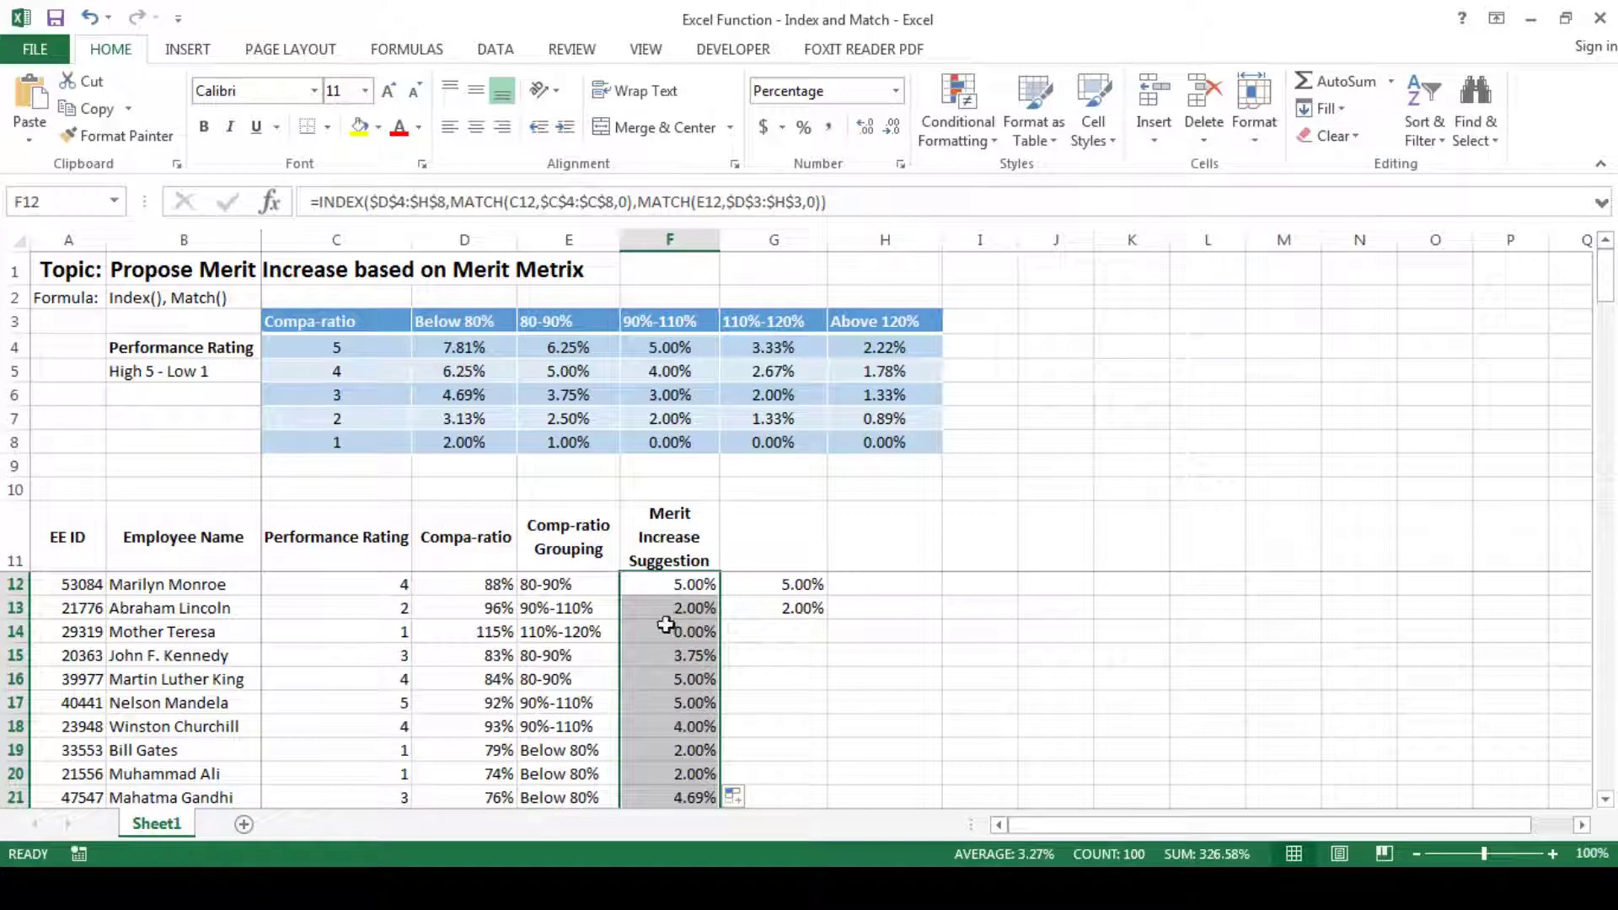
Check the filled results to row 111 and compare F13 with the VLOOKUP sample beside it
left_click(701, 781)
key("ctrl+Down")
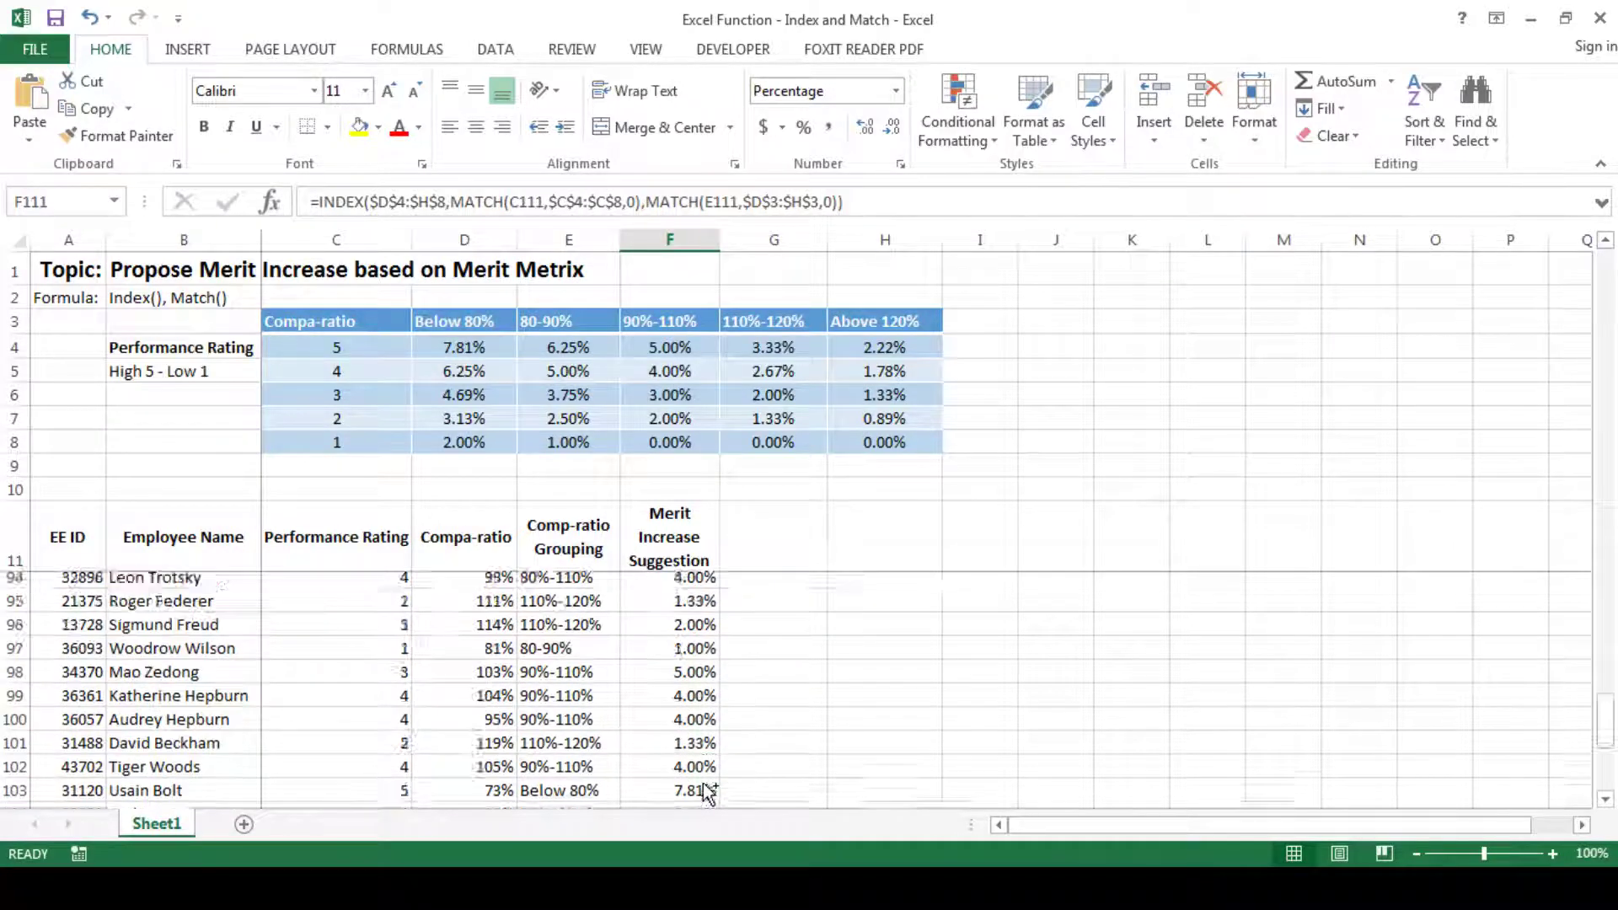
key("Down")
key("ctrl+Up")
key("ctrl+Up")
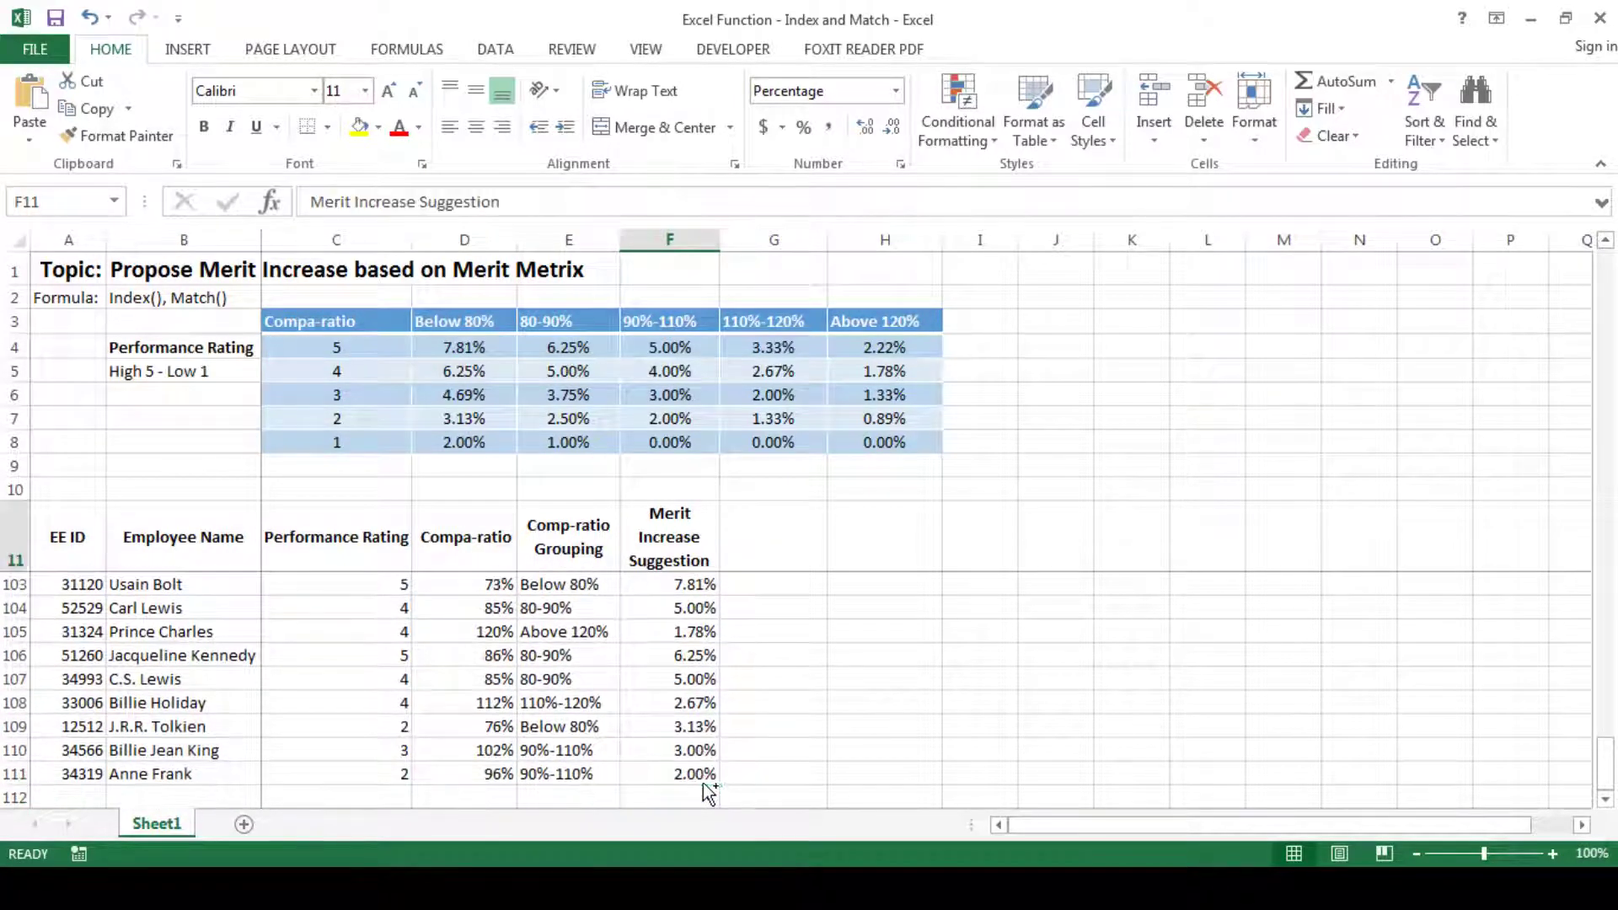
key("Down")
key("Down")
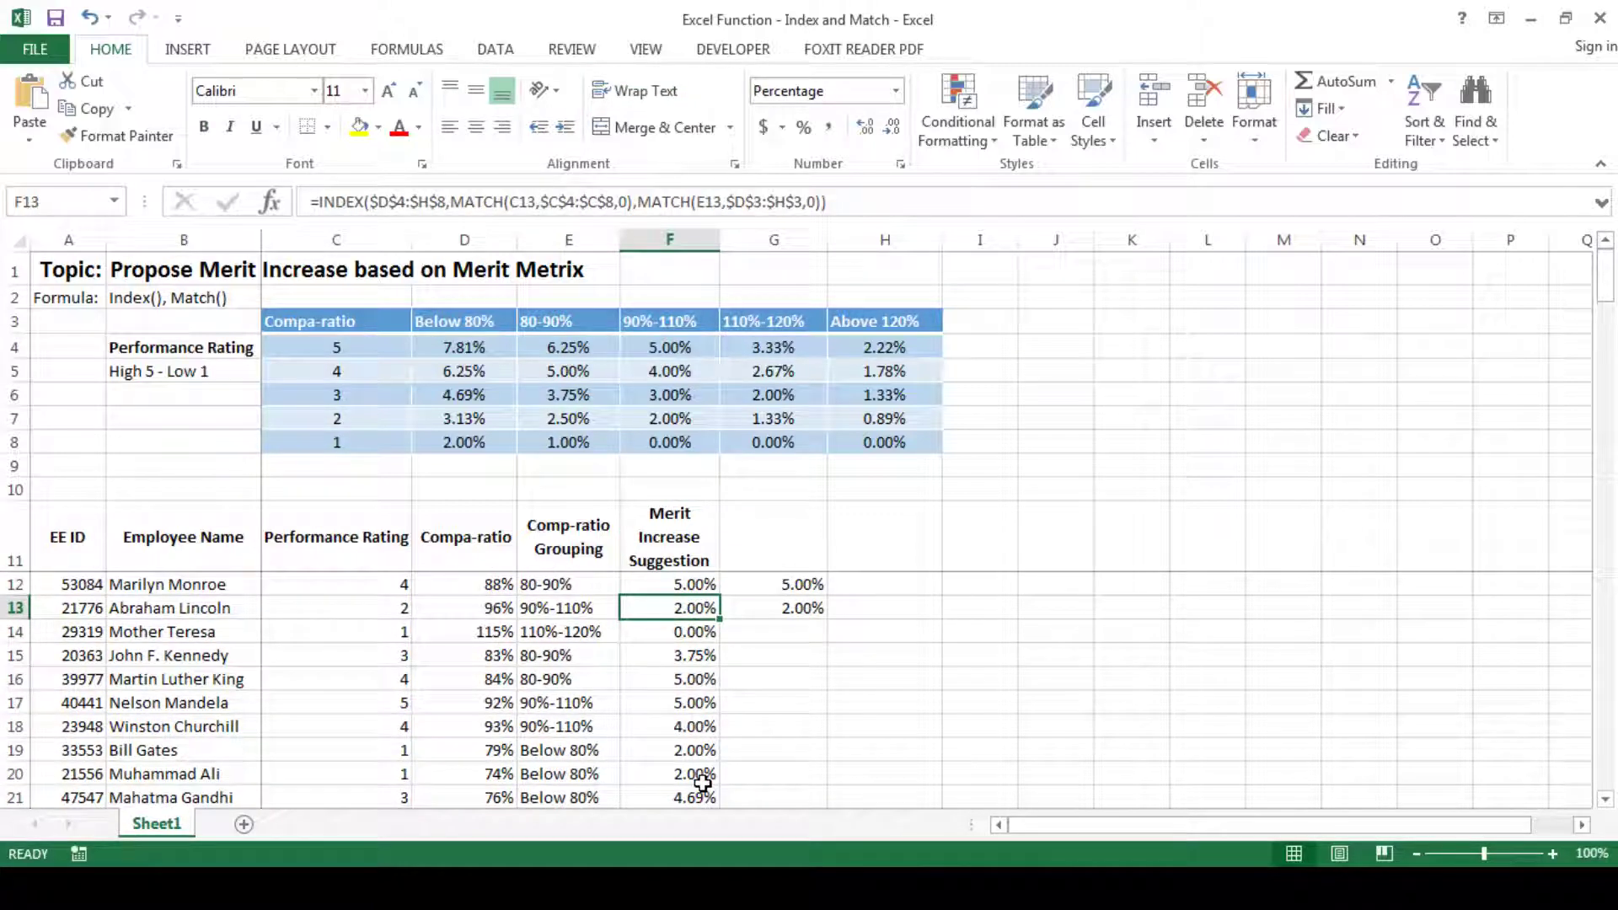
key("Right")
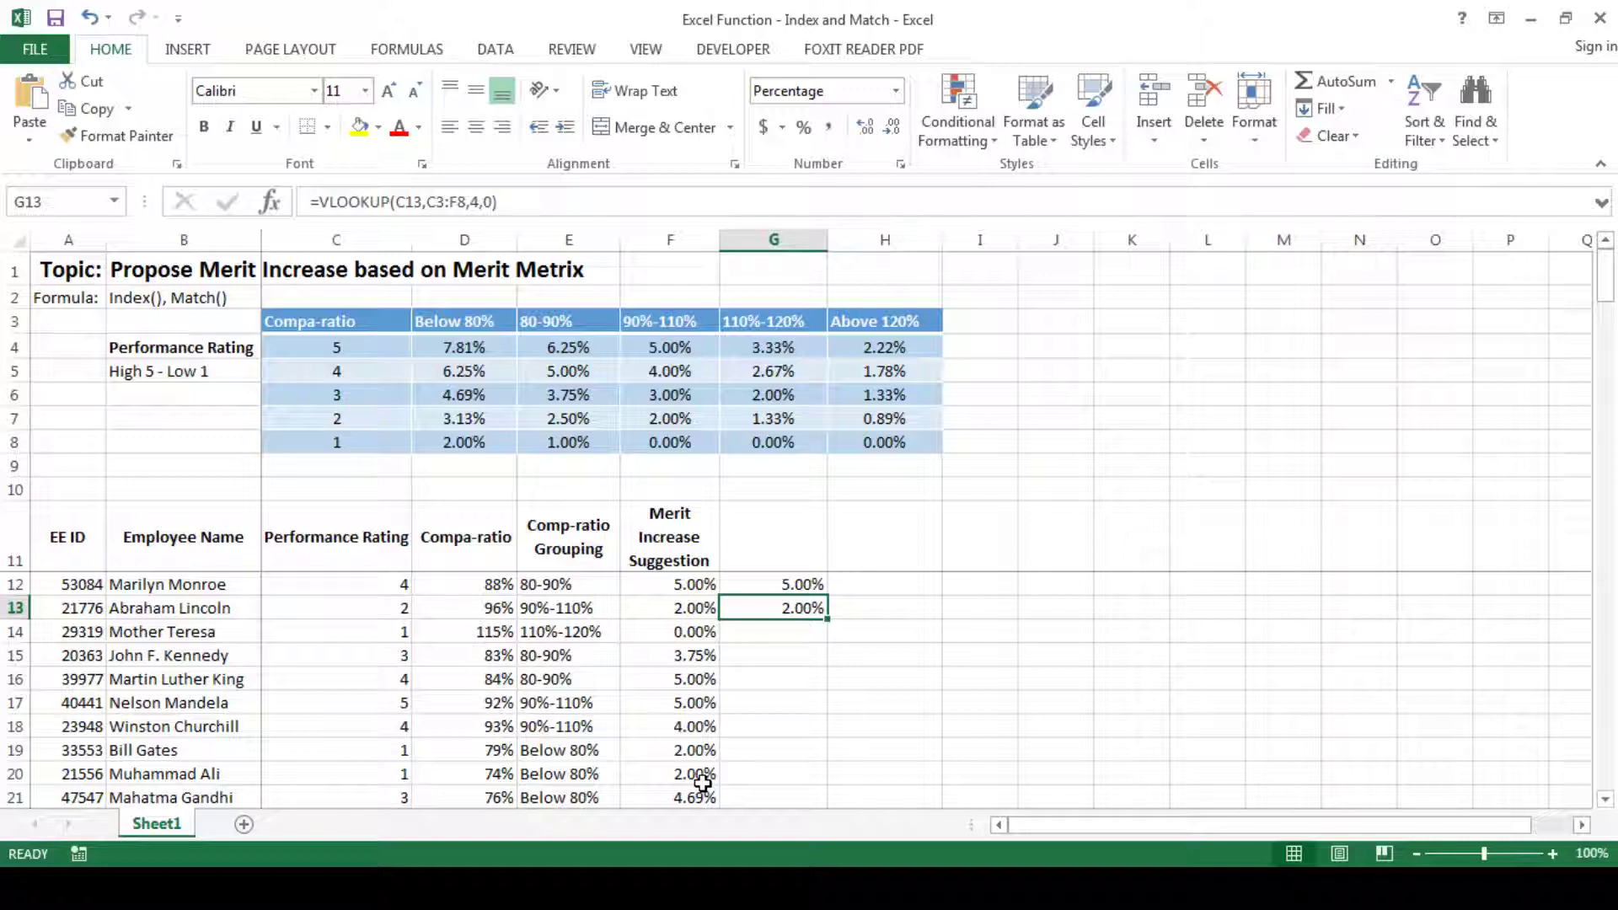
key("Left")
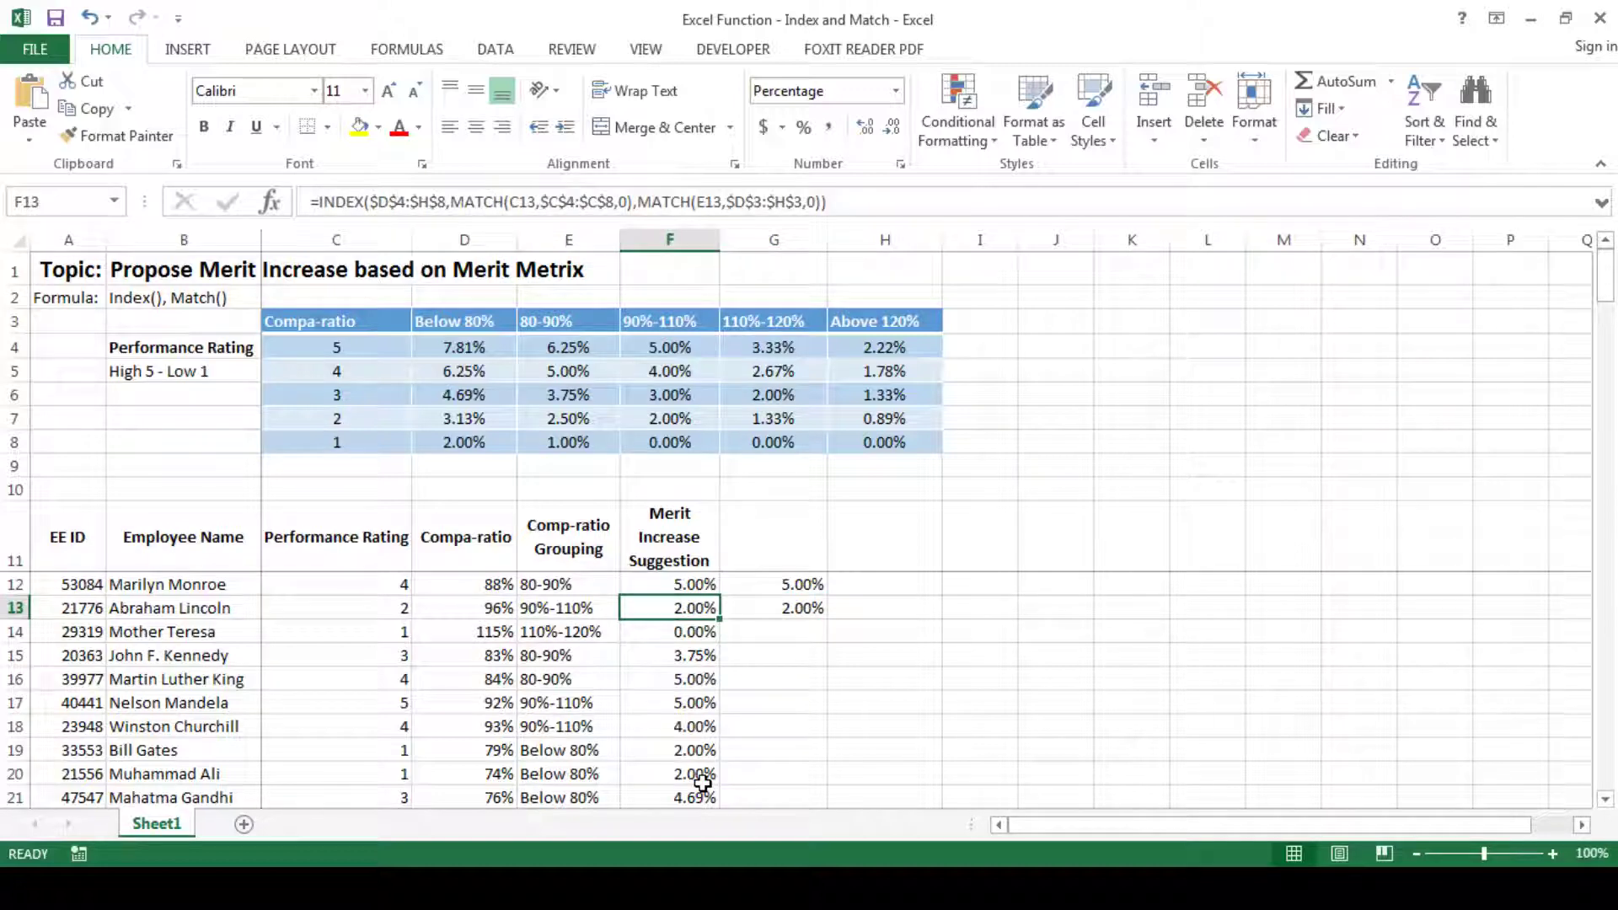